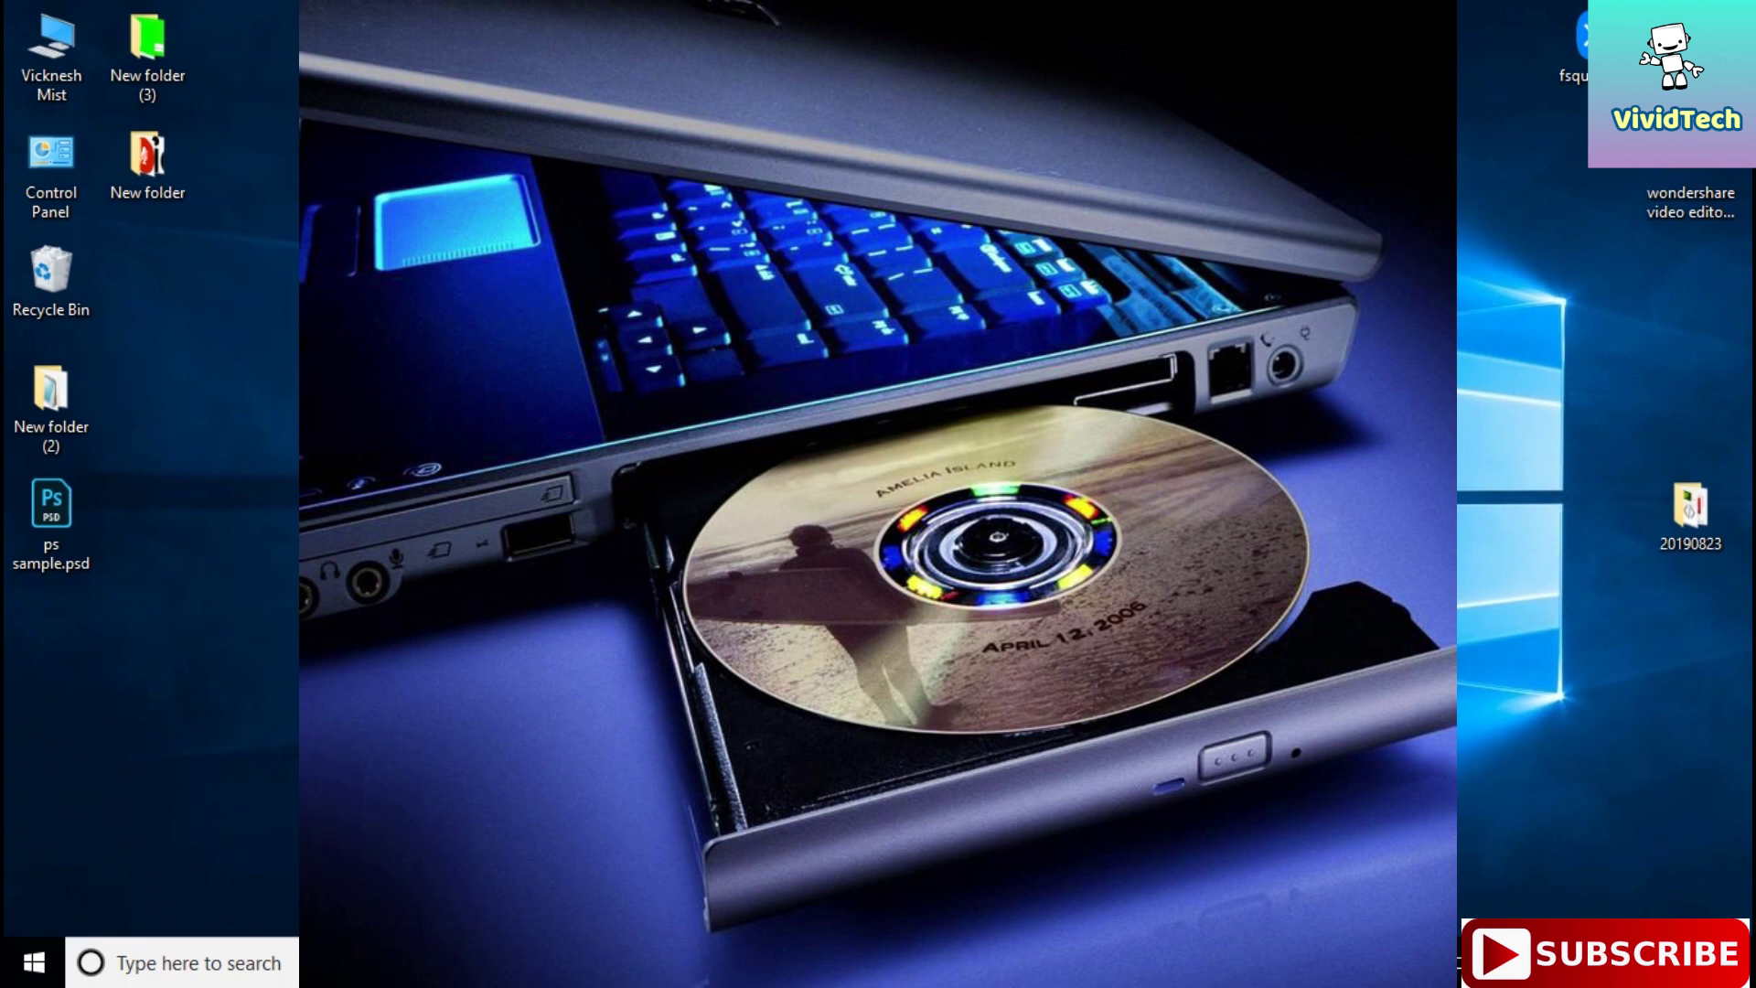
Open the Troubleshoot page in the Update & Security section of Windows Settings
click(1283, 133)
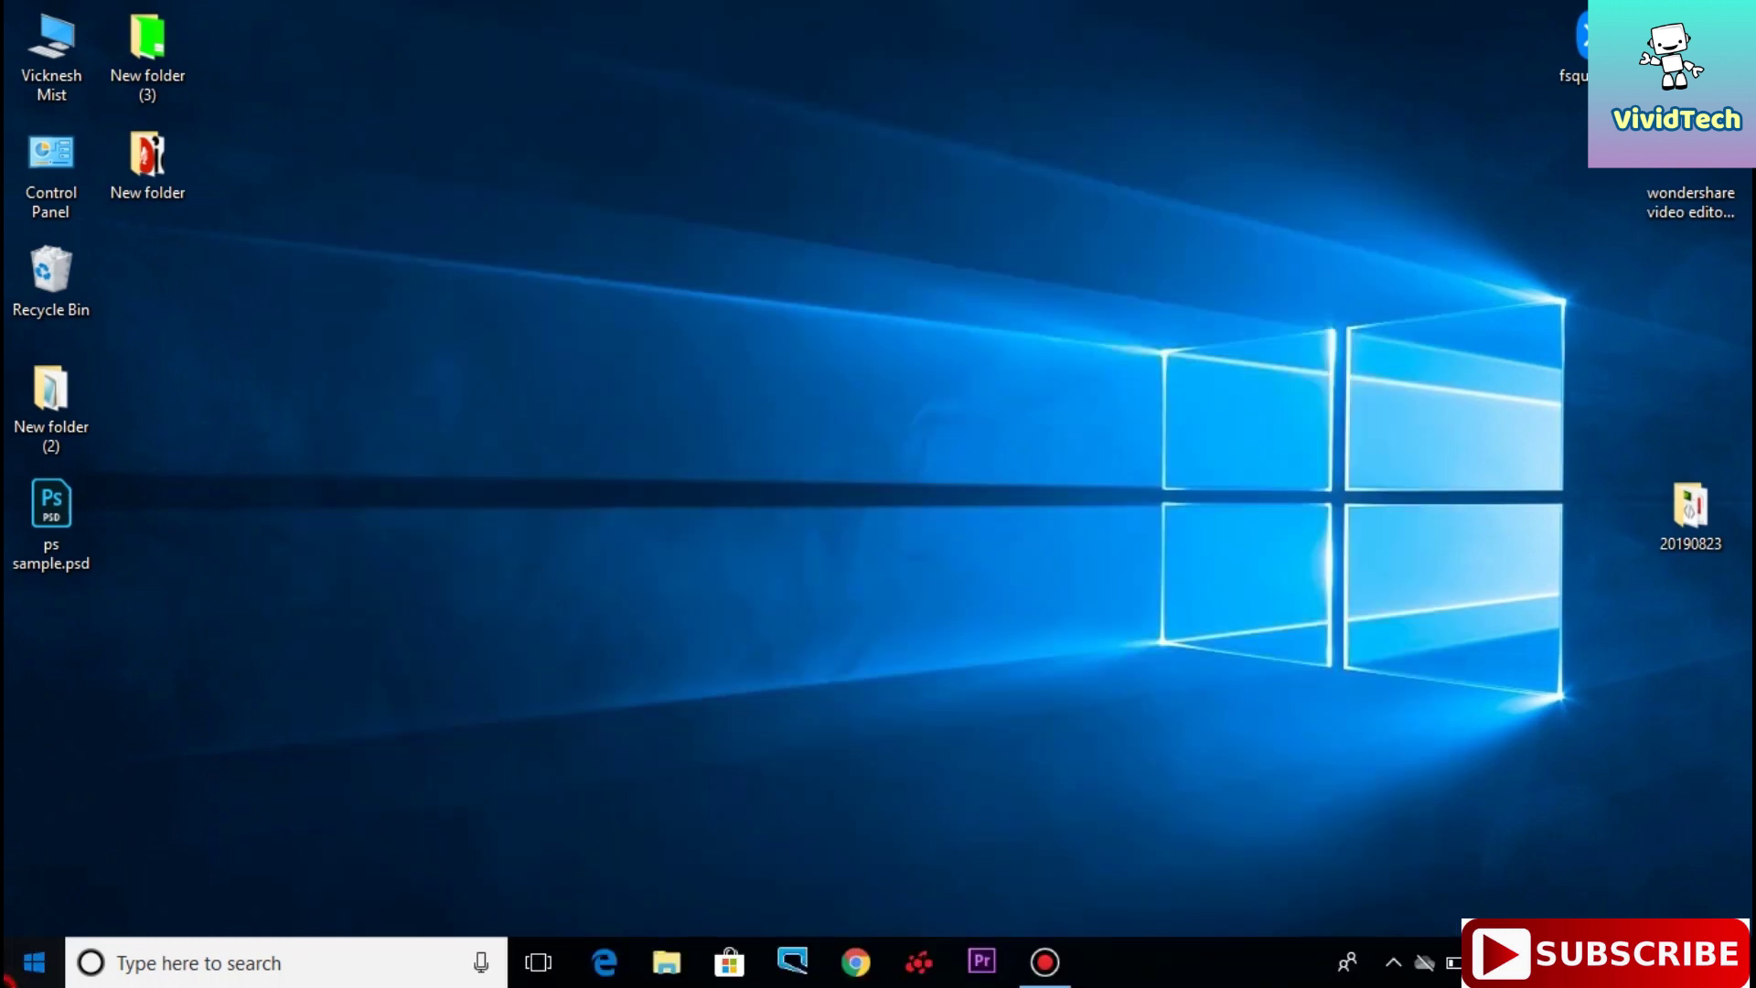
click(34, 961)
click(33, 845)
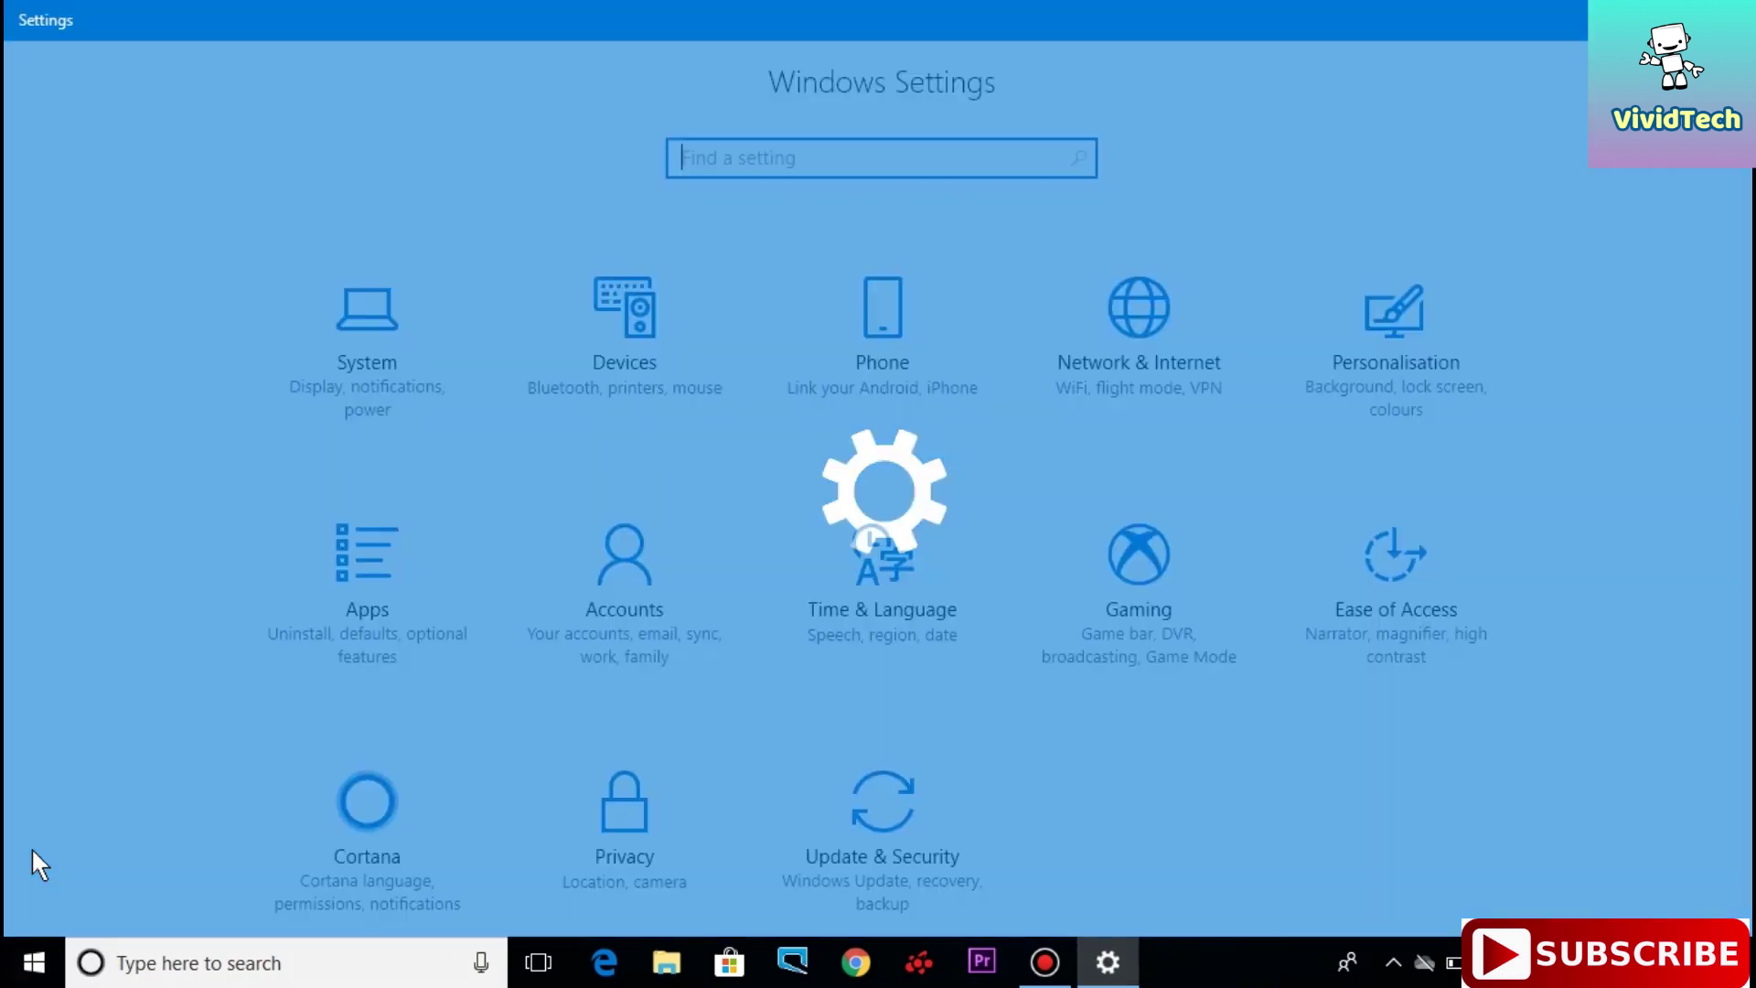
click(900, 860)
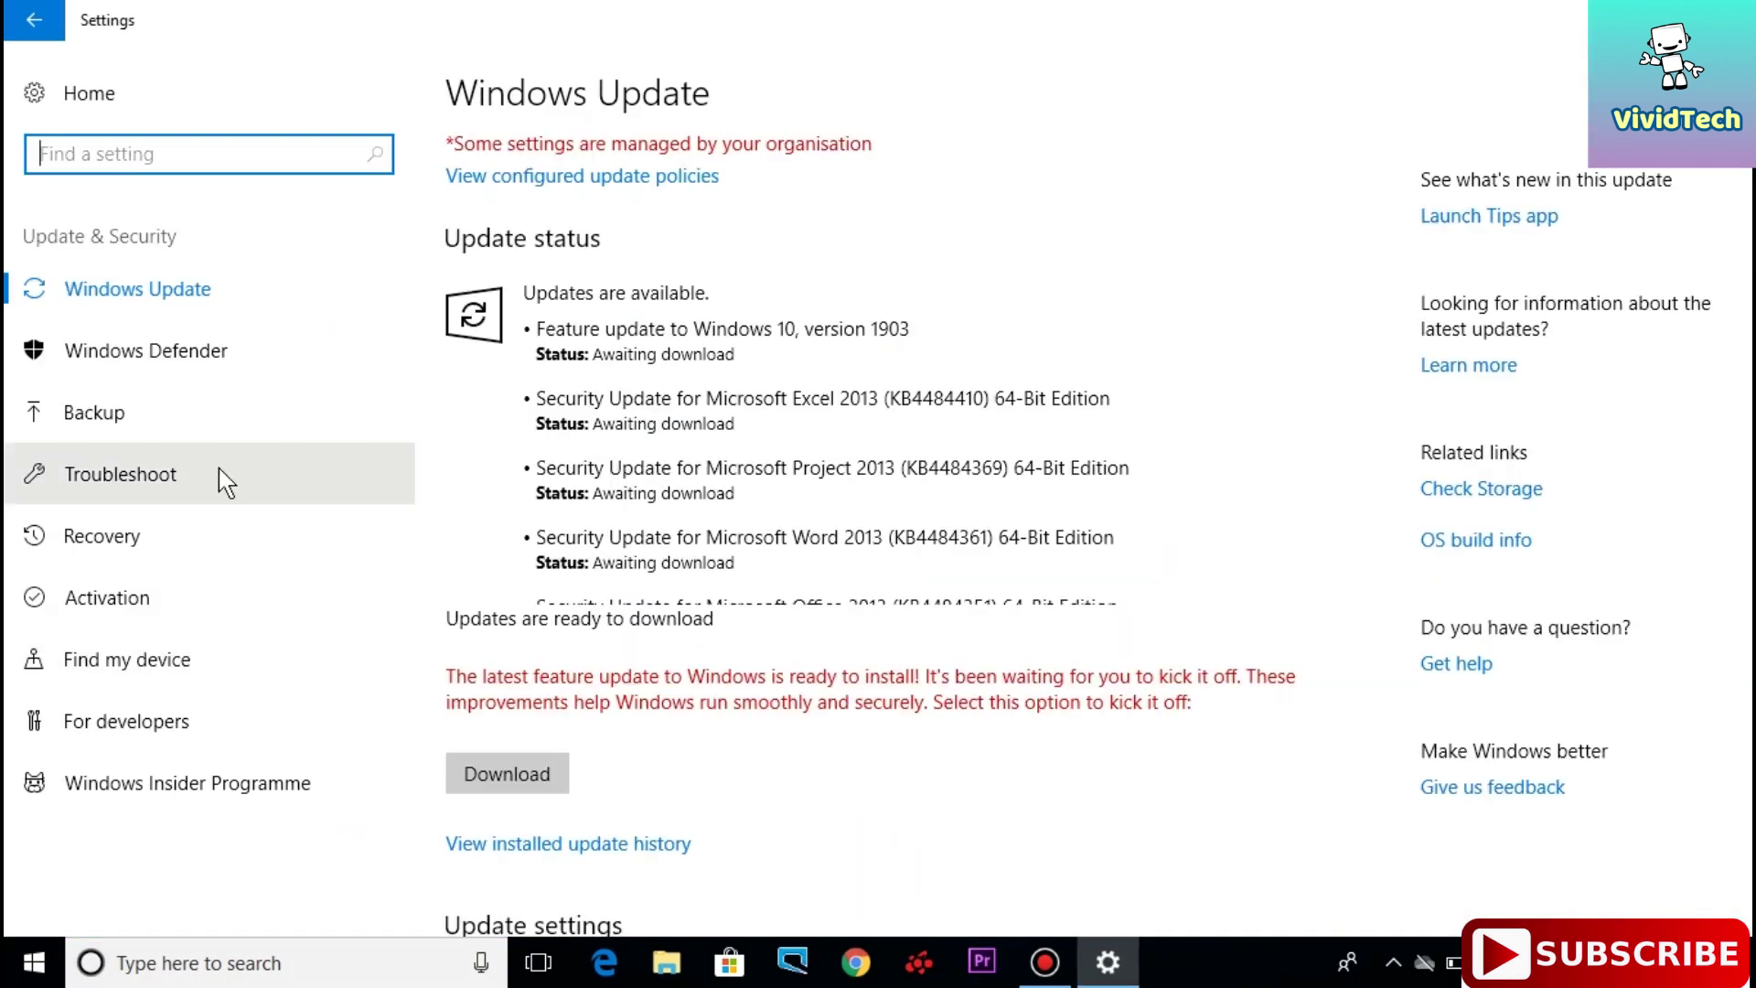
click(157, 477)
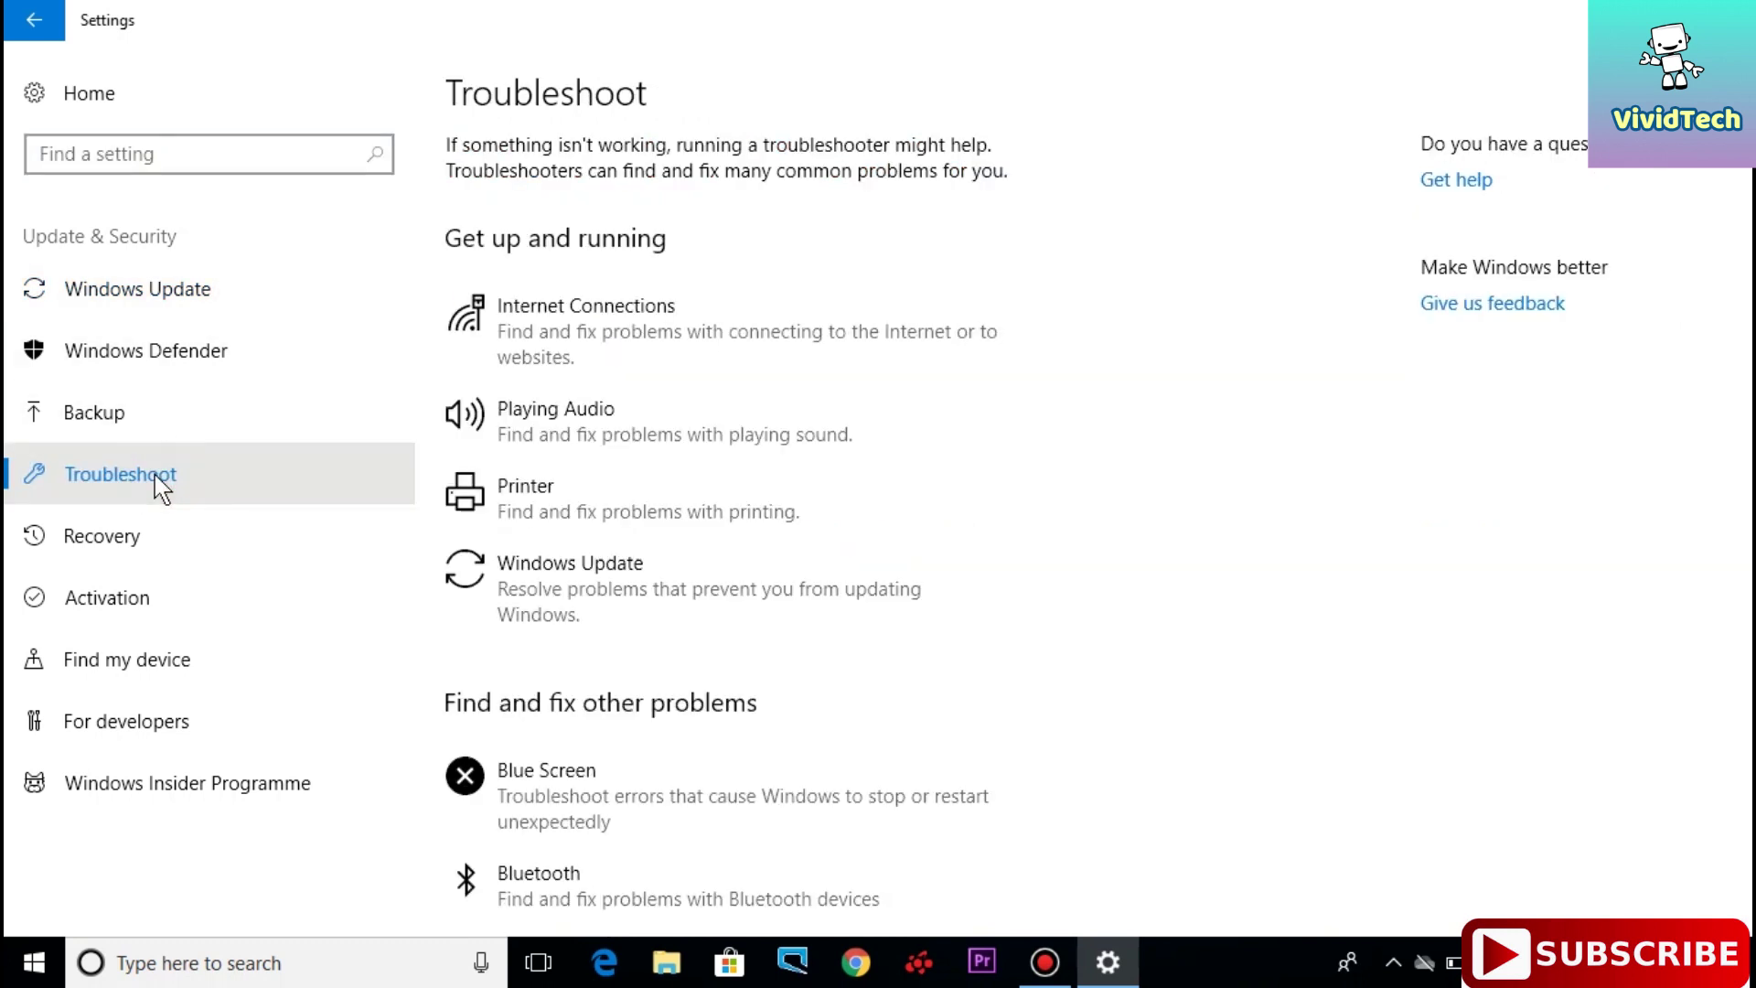
Run the Hardware and Devices troubleshooter
scroll(1351, 572, down, 3)
scroll(1349, 566, down, 2)
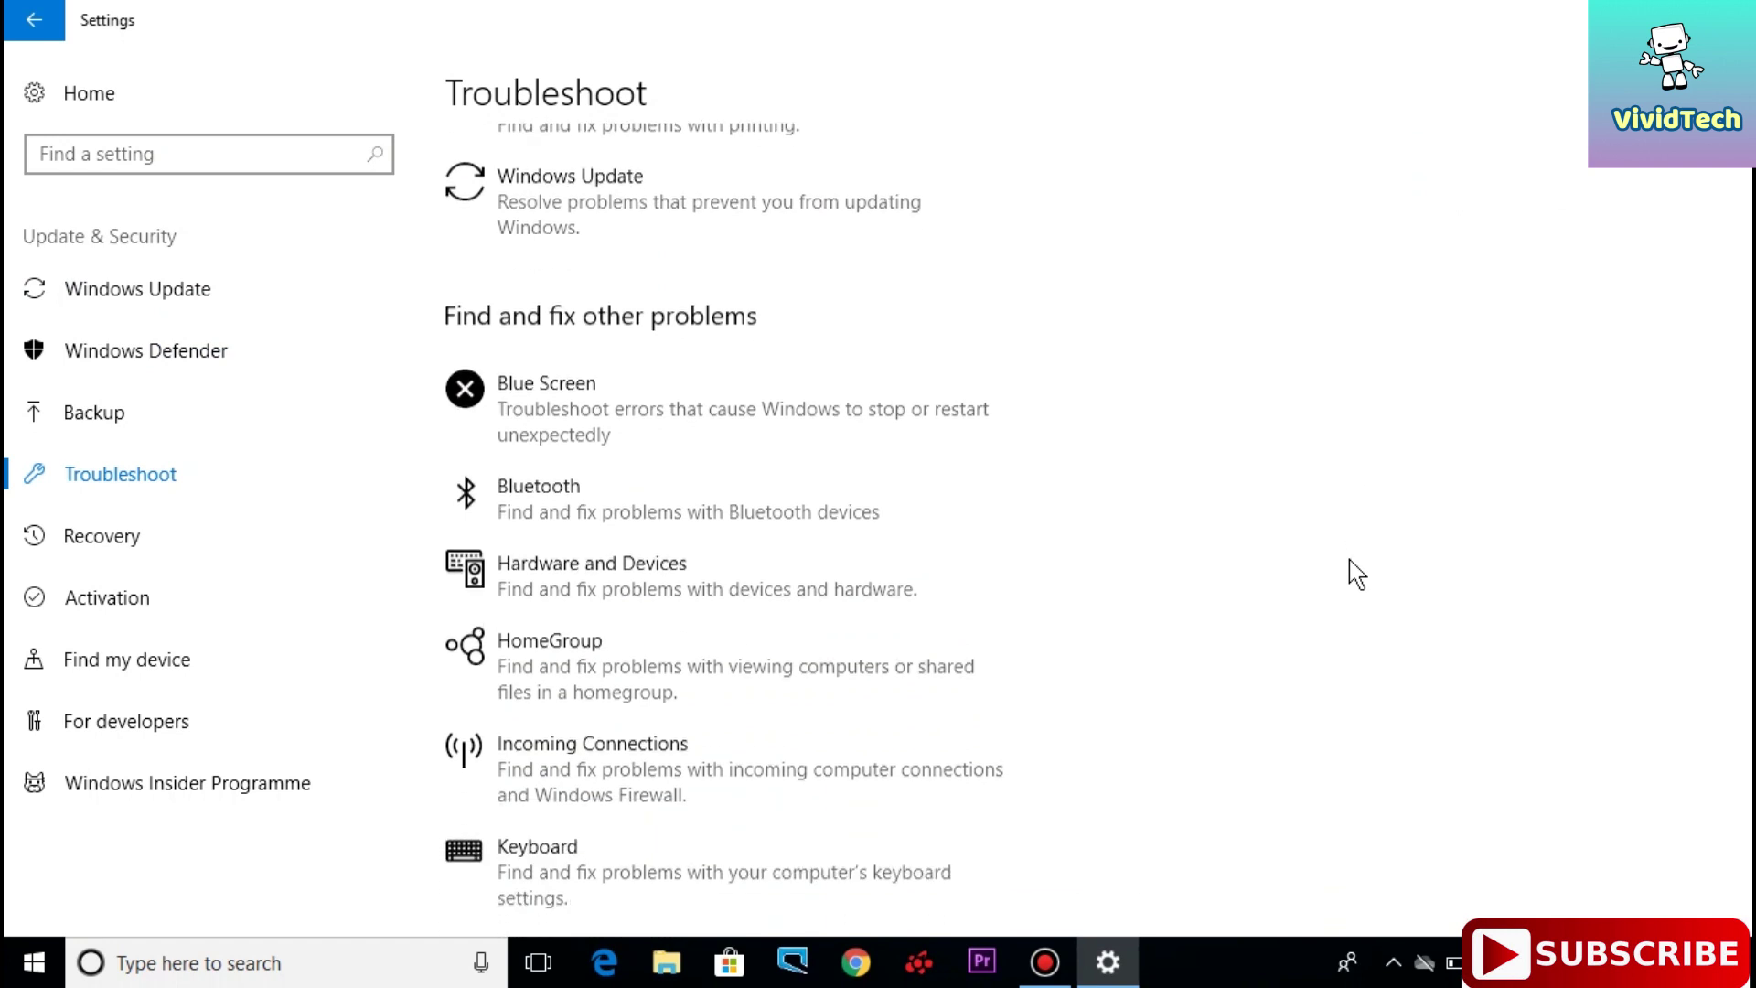
scroll(1149, 494, down, 1)
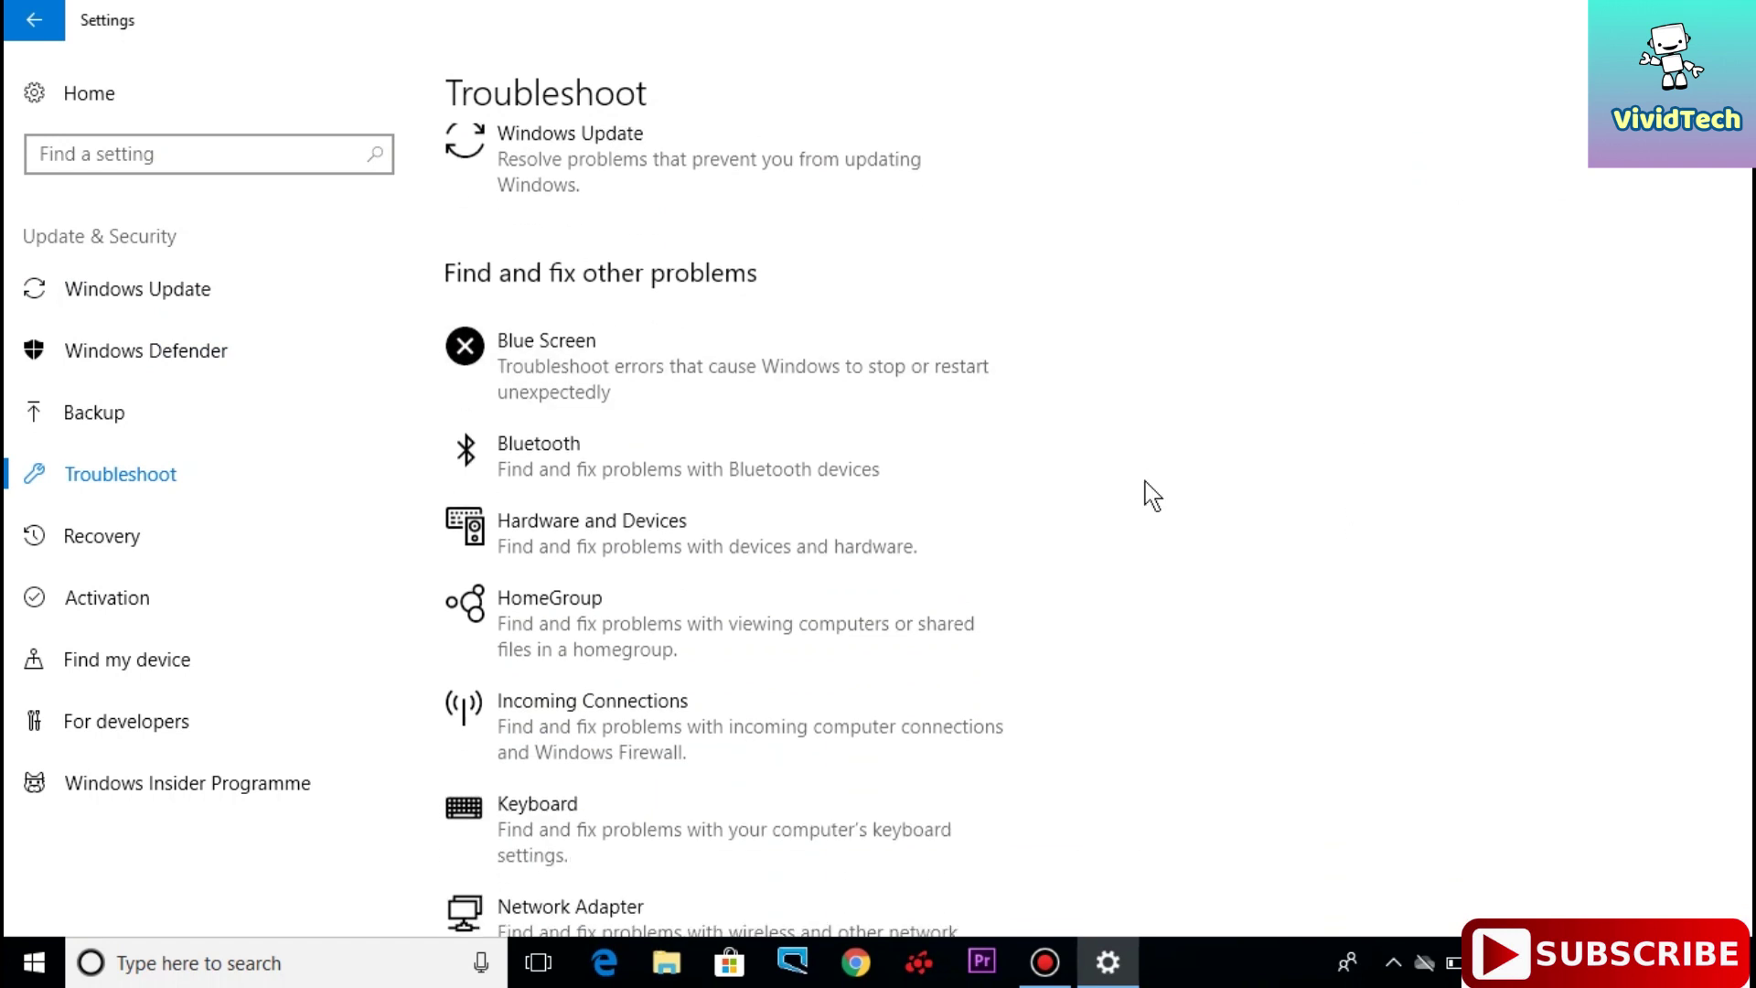
click(608, 530)
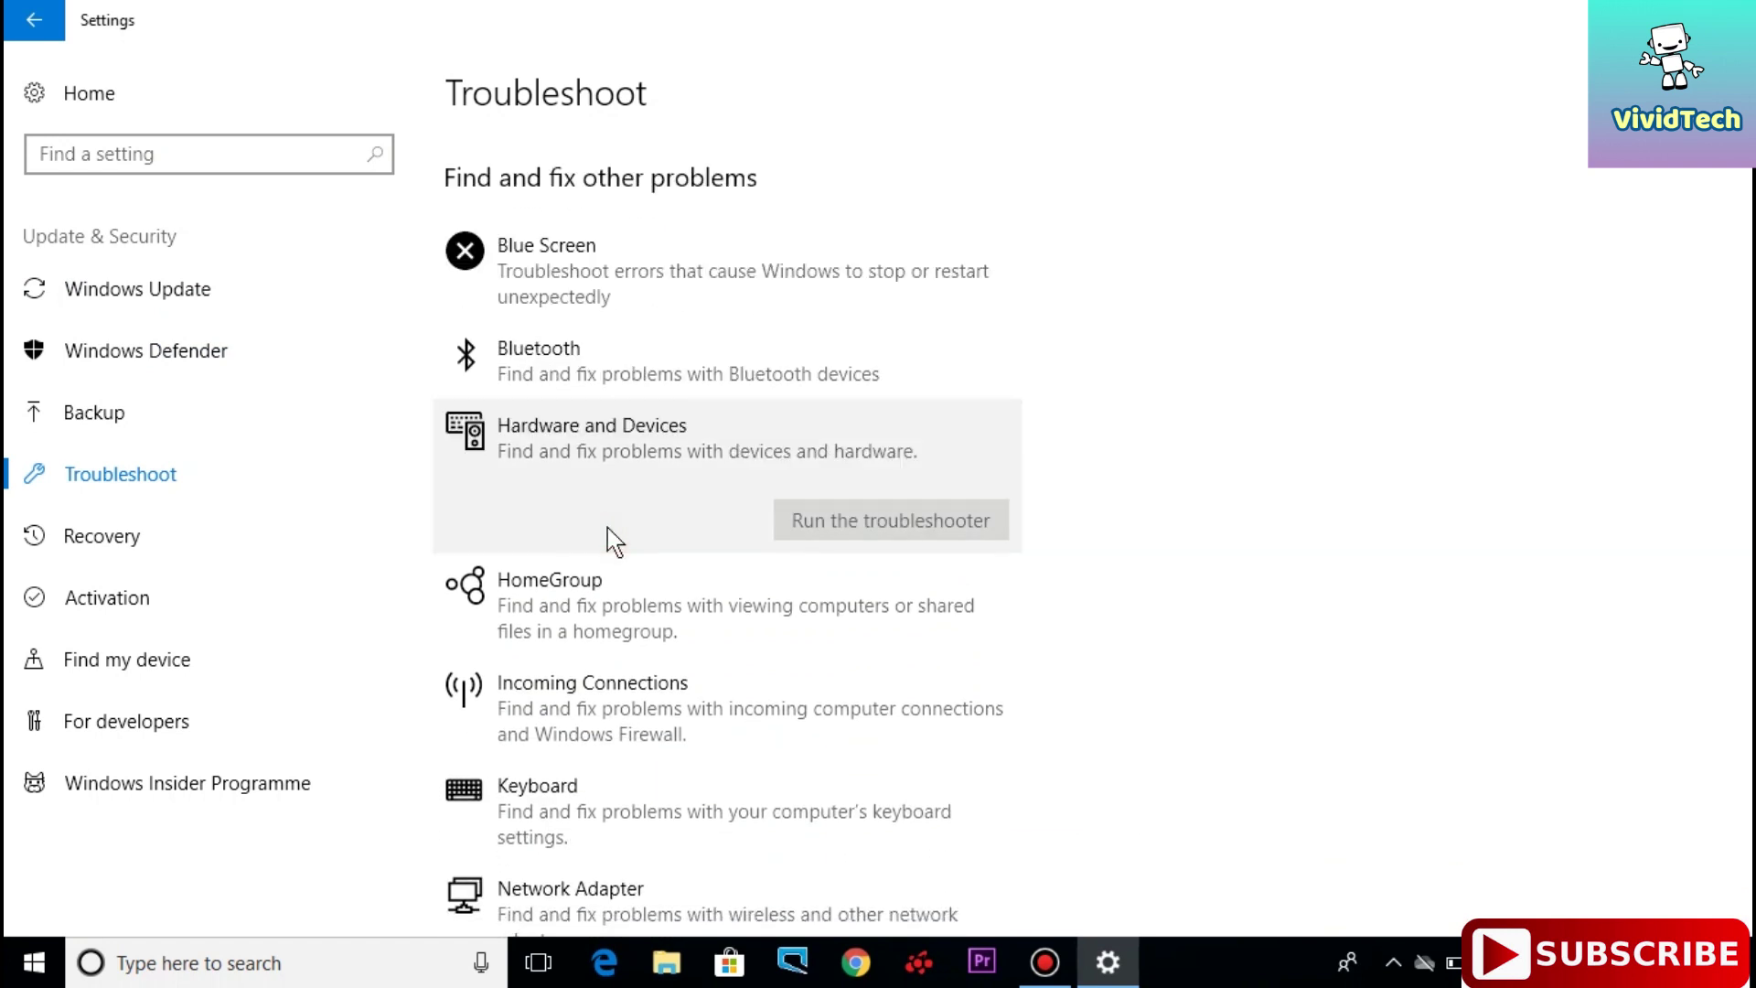
click(861, 523)
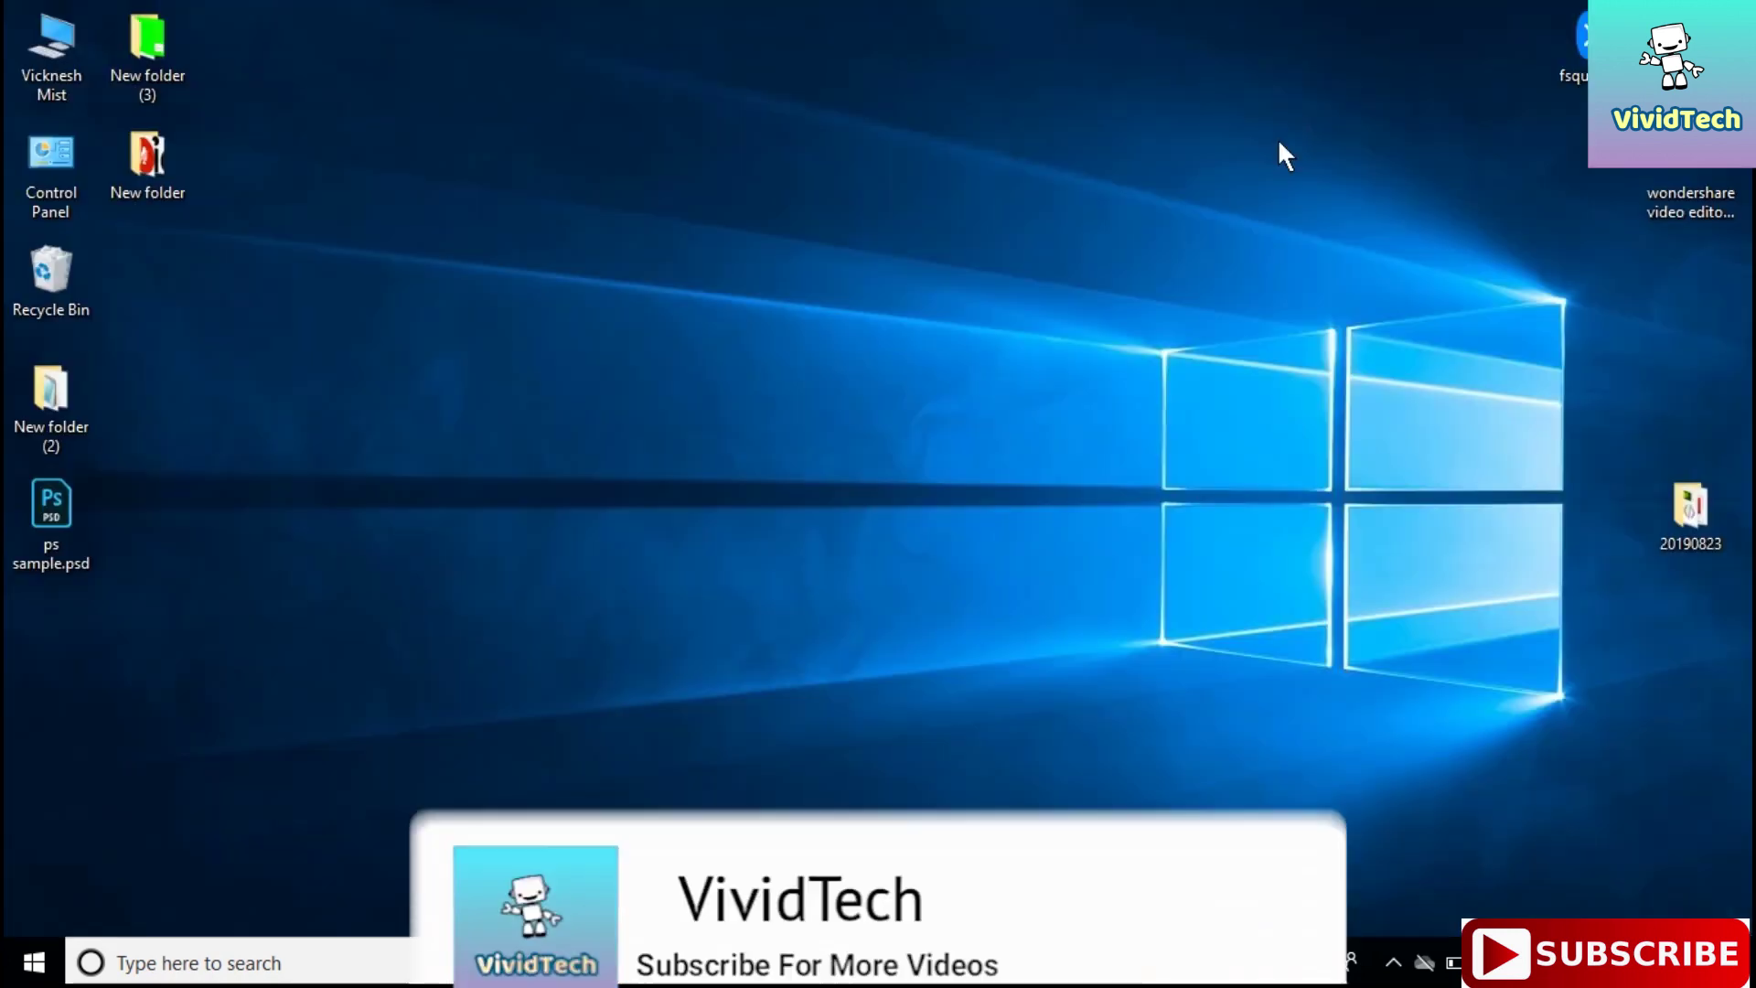
Search Windows for Device Manager, open it and maximize its window
click(243, 960)
text(devi)
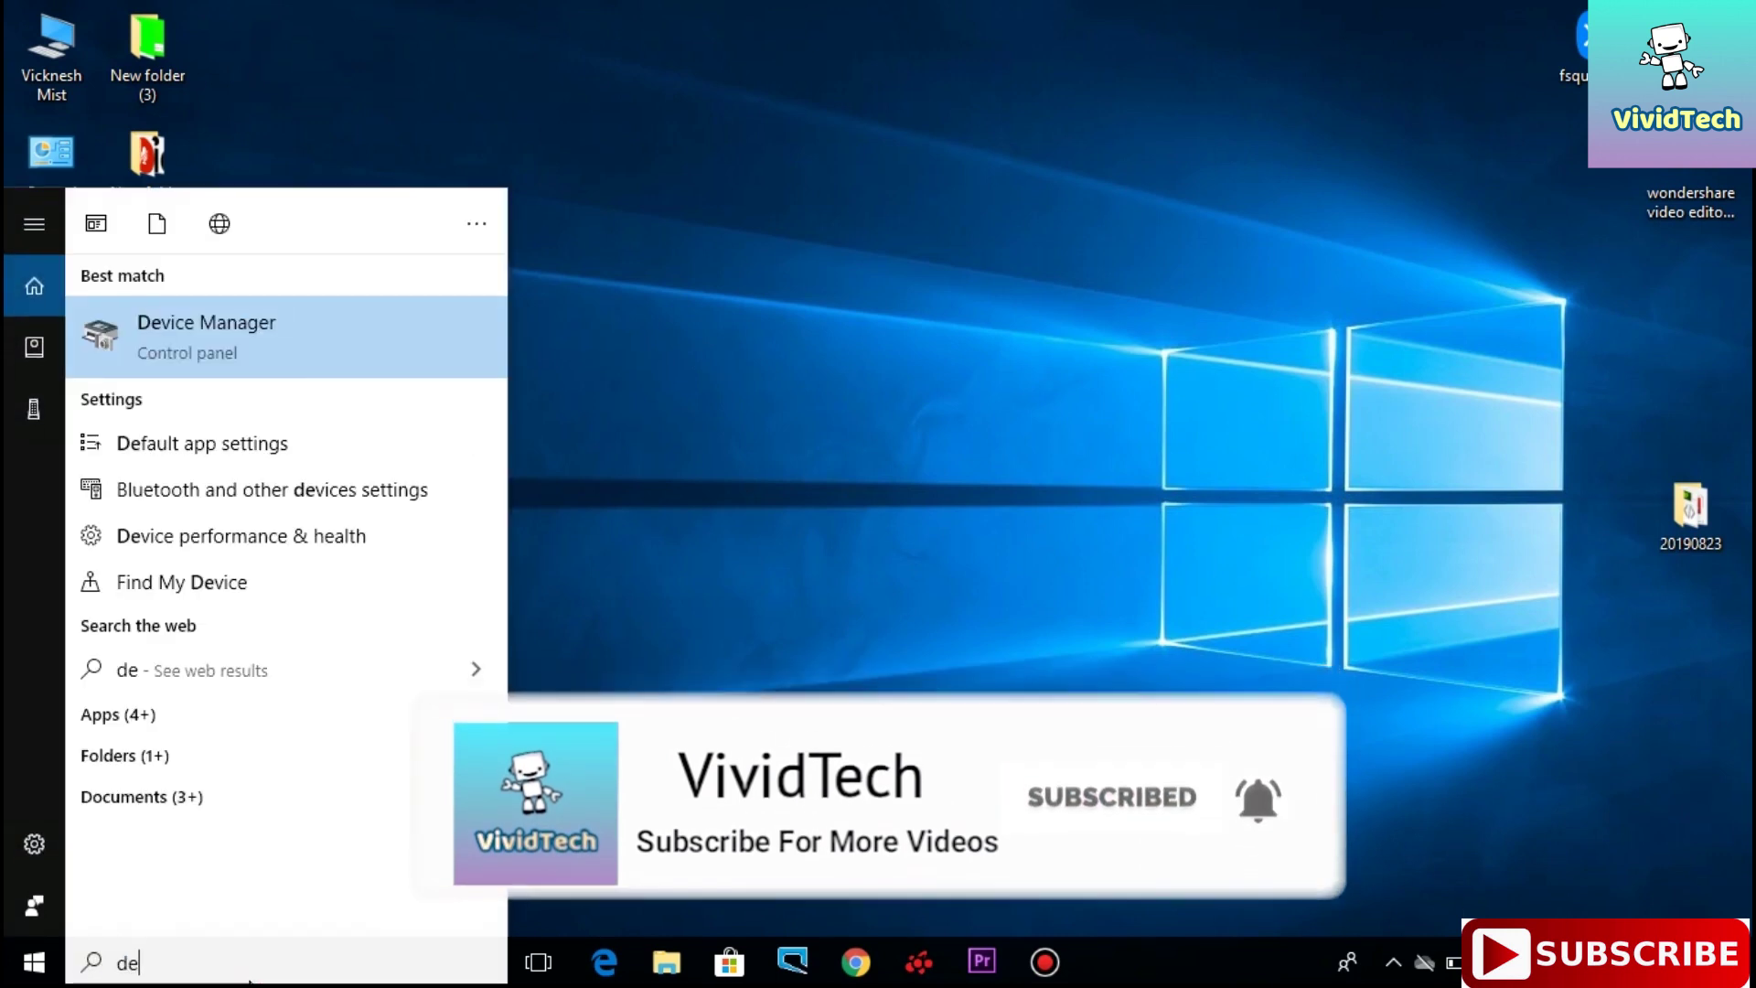
click(247, 349)
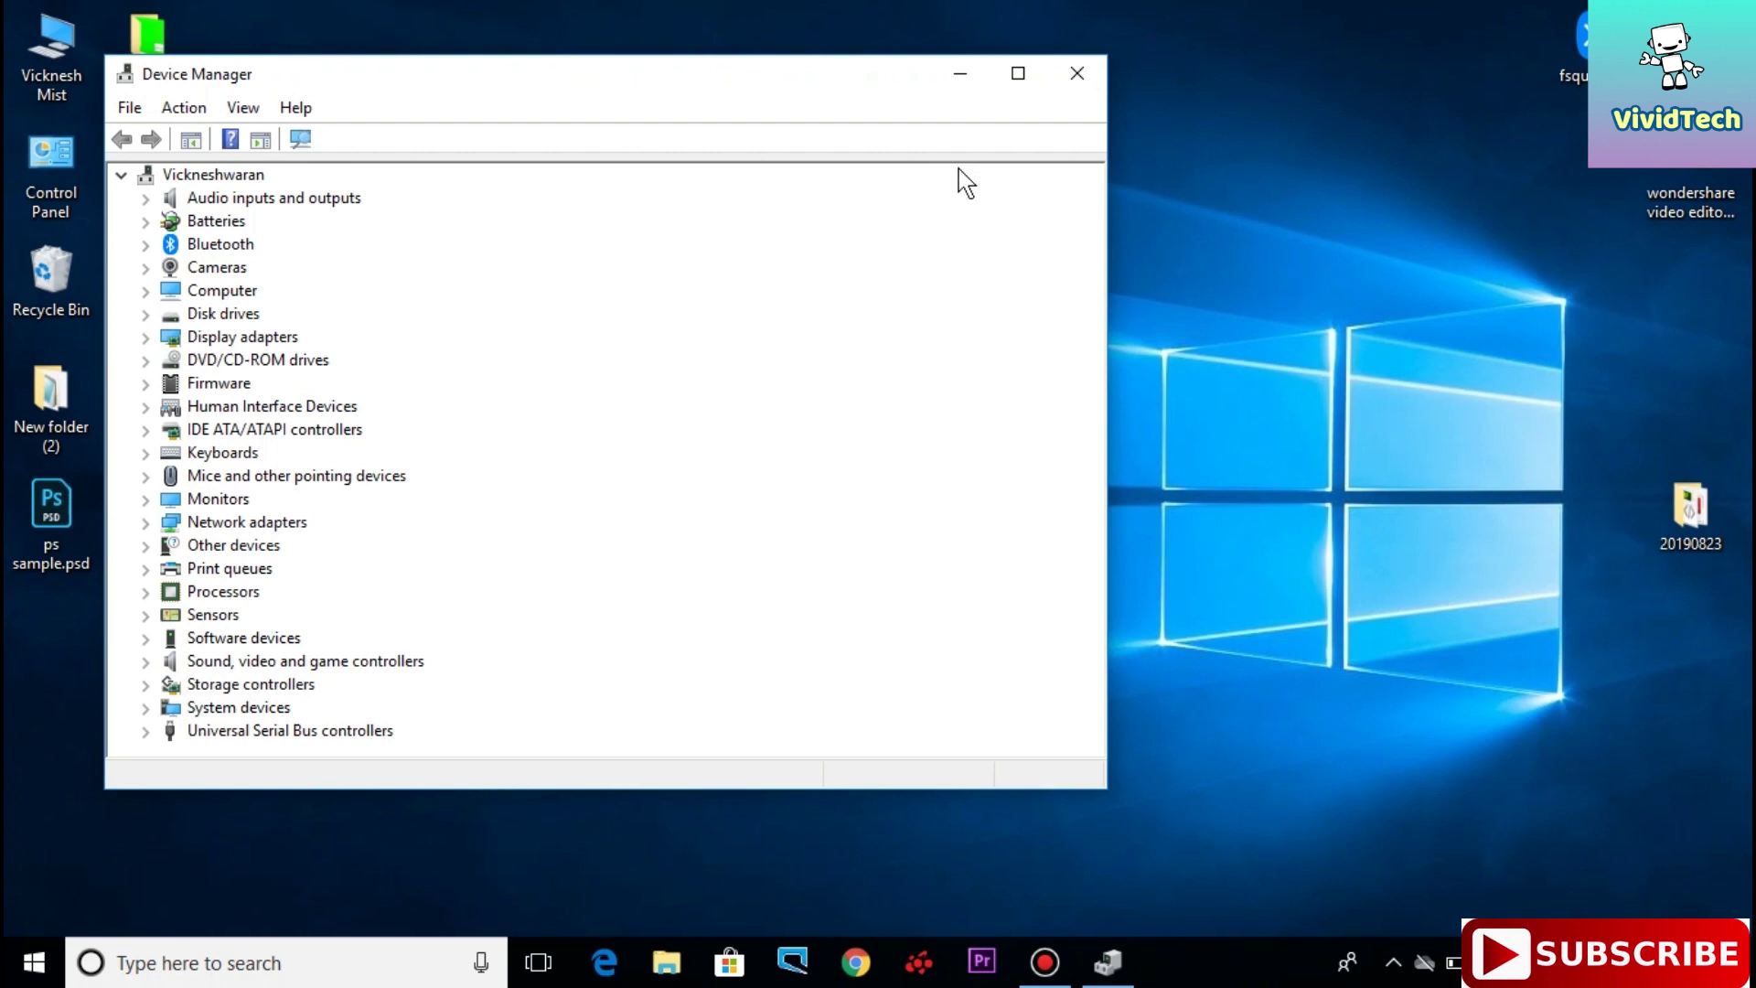
click(1018, 74)
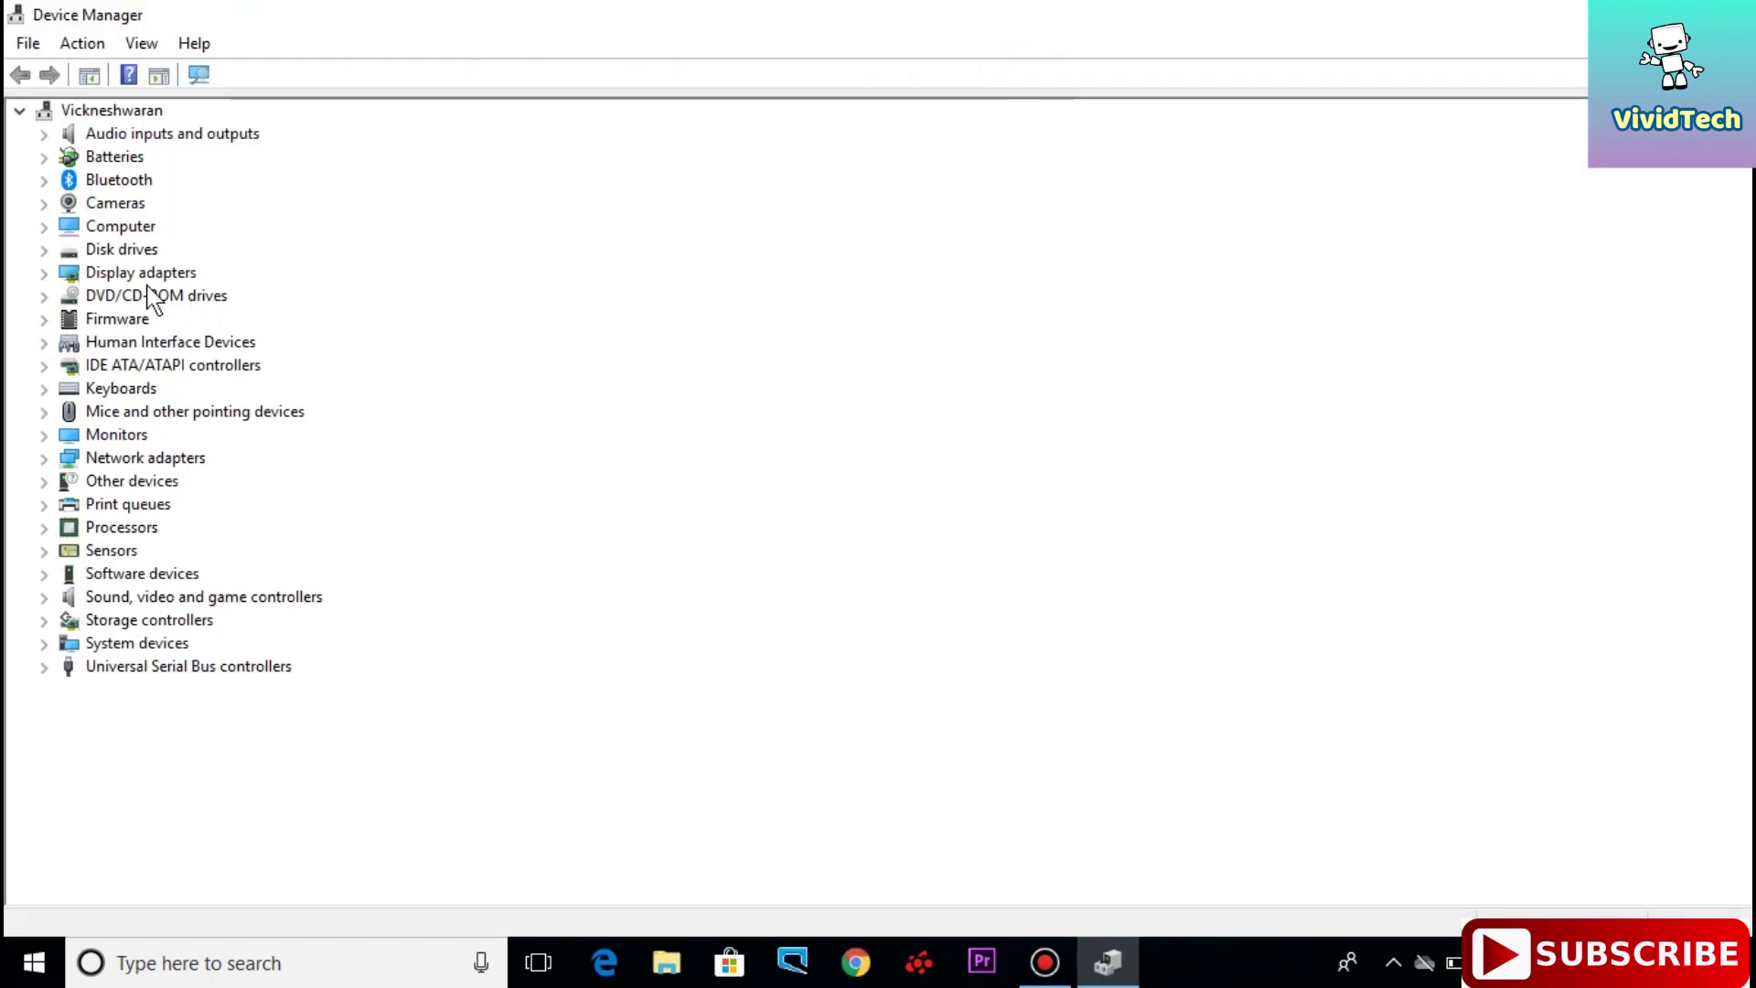
Open the properties of the TSSTcorp DVD+-RW SU-208GB drive under DVD/CD-ROM drives
click(100, 295)
click(41, 294)
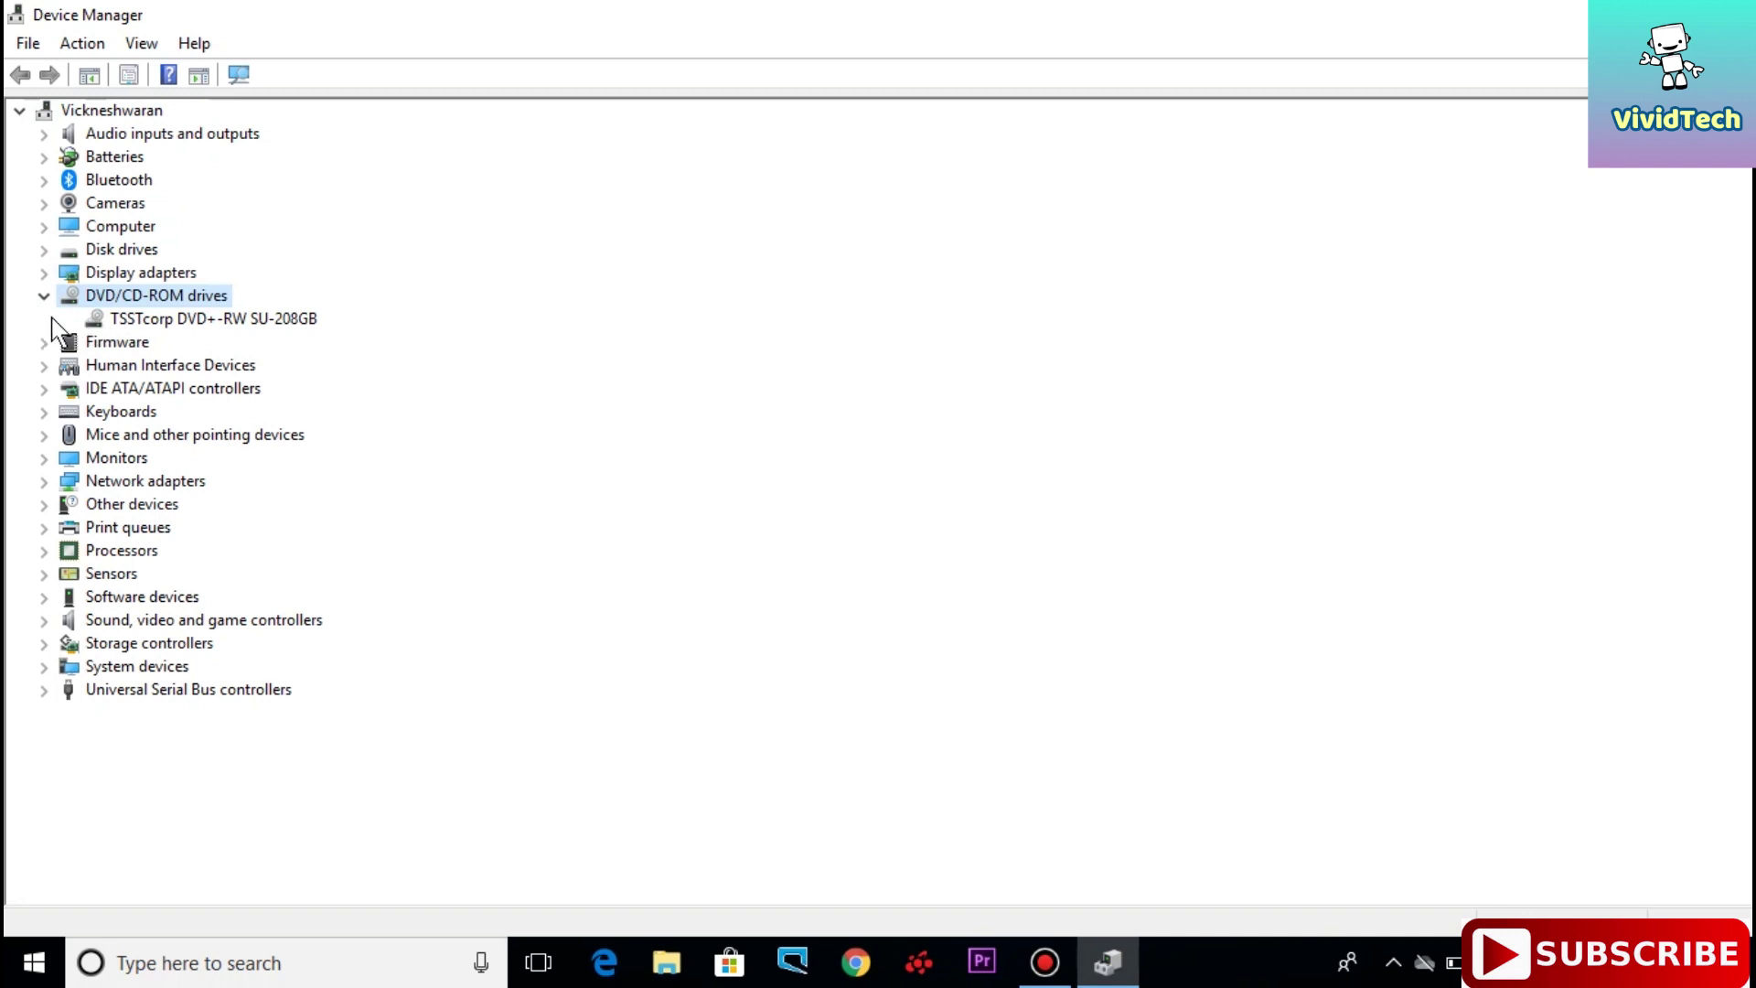
click(155, 320)
right_click(154, 320)
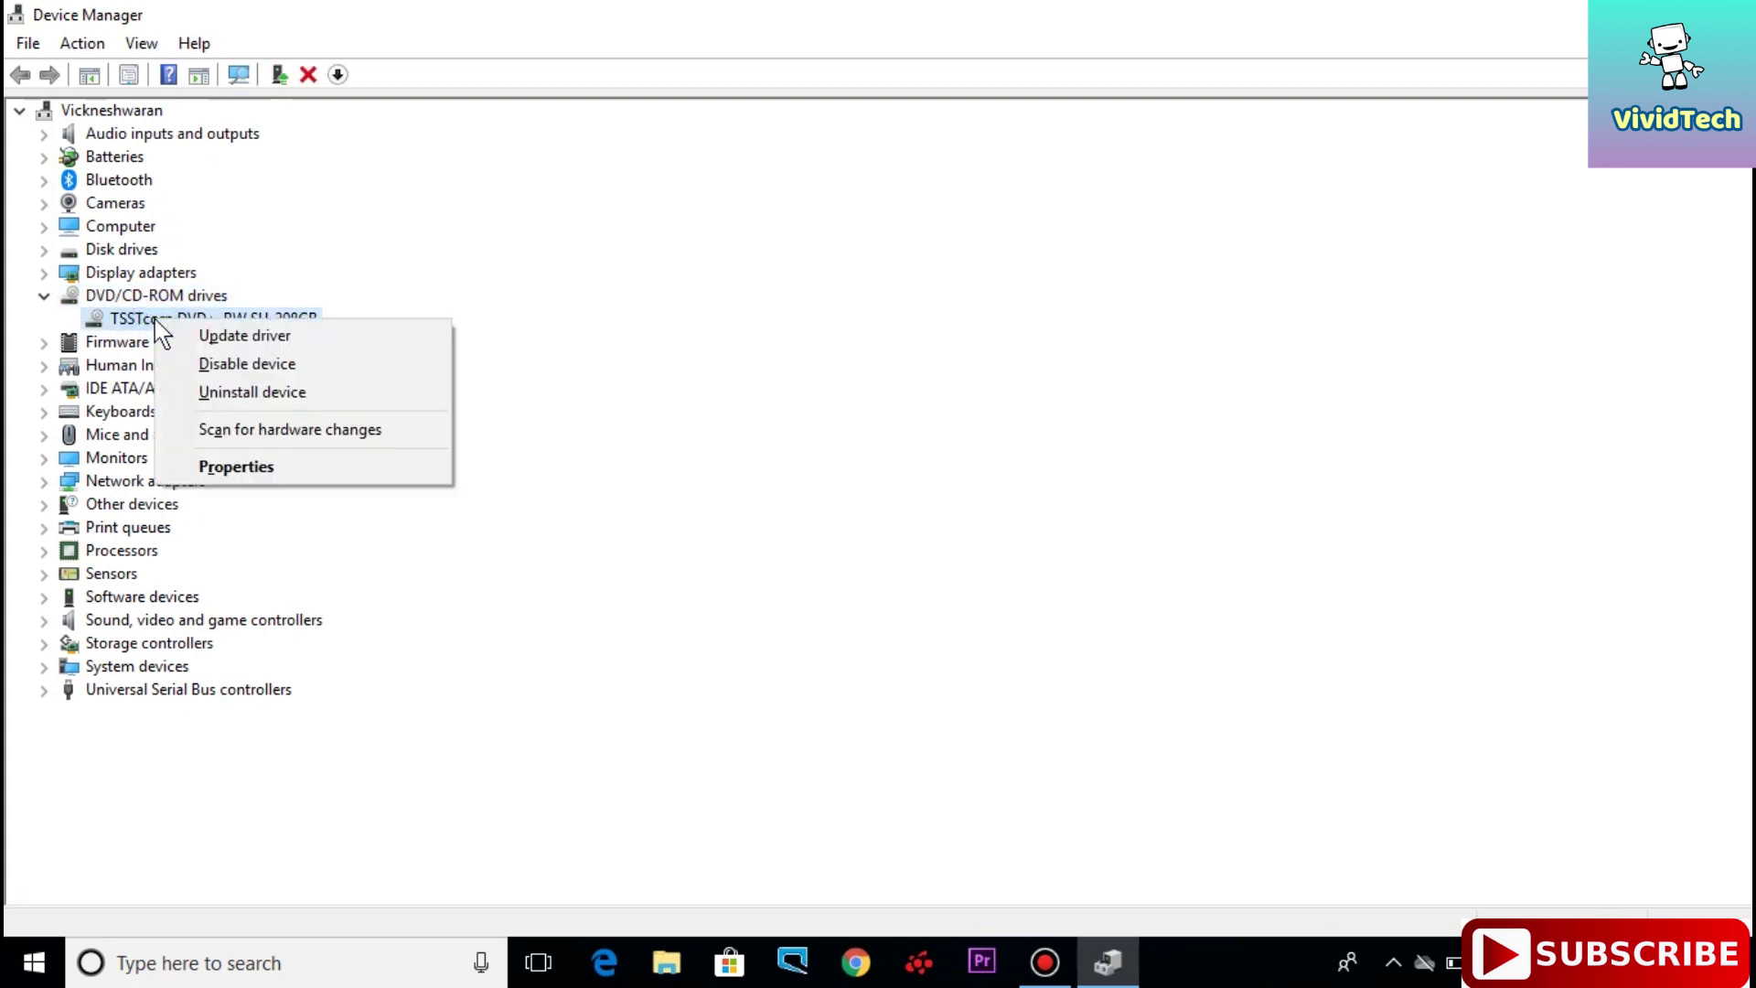
click(290, 467)
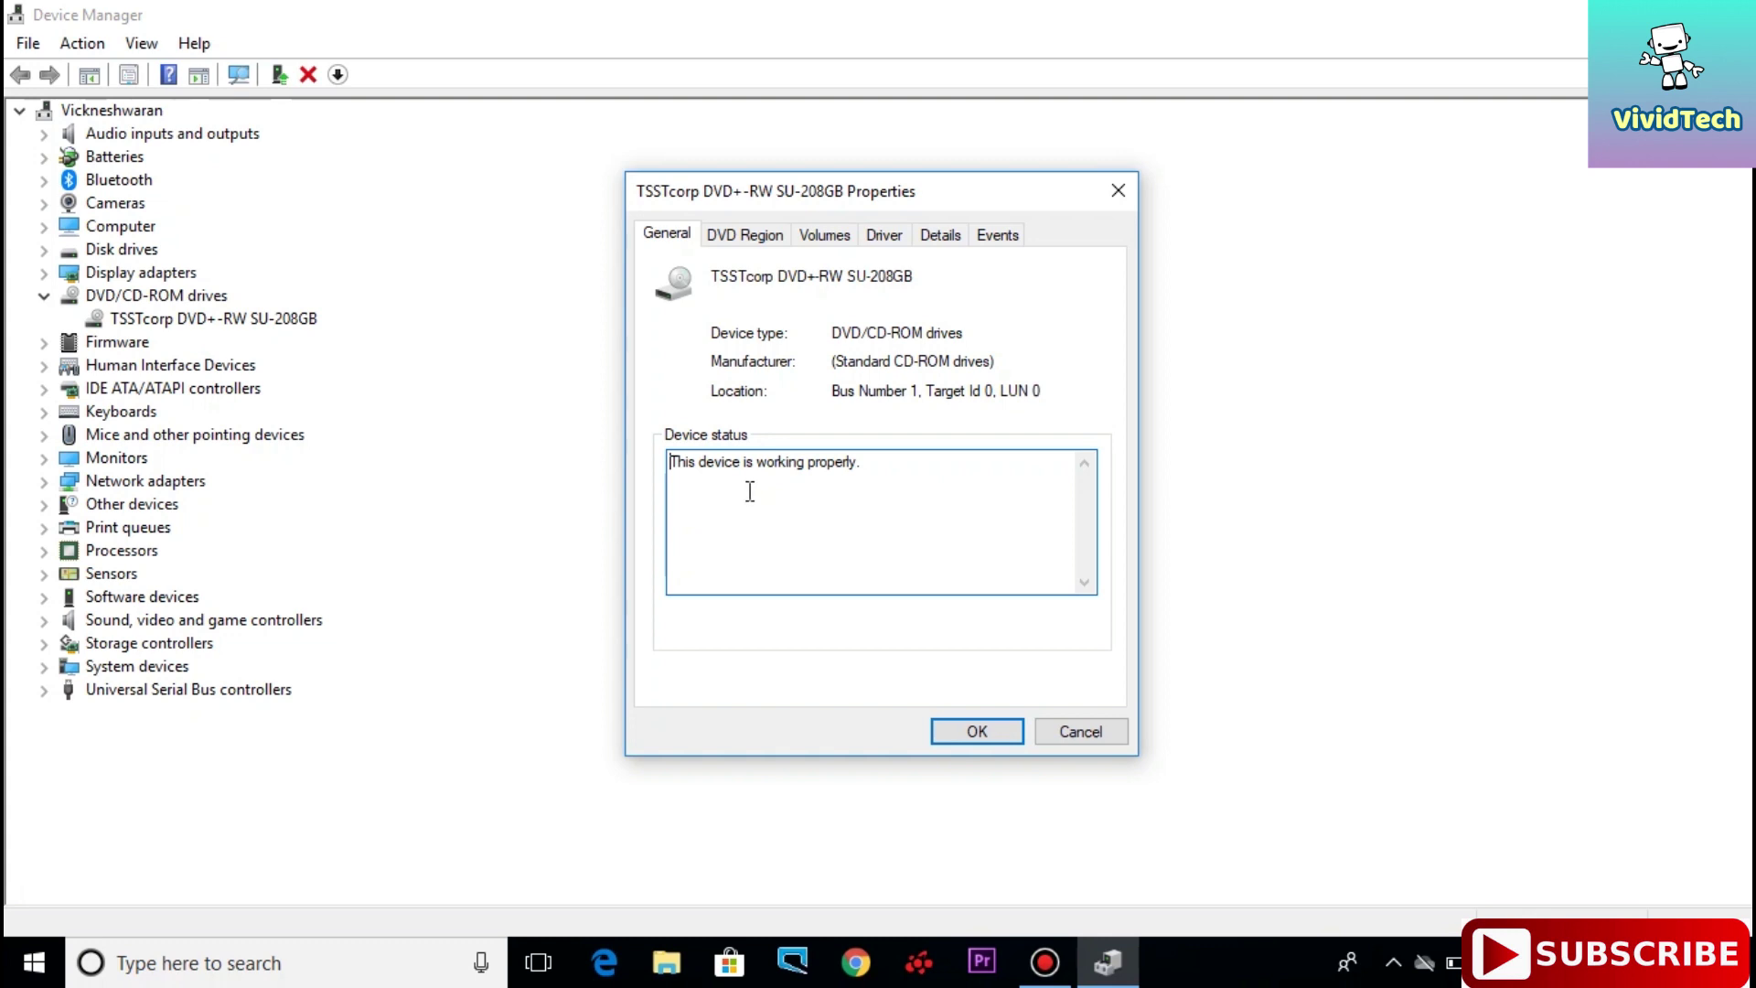
Start a manual driver update for the DVD drive and select CD-ROM Drive from the available drivers on the computer
click(876, 236)
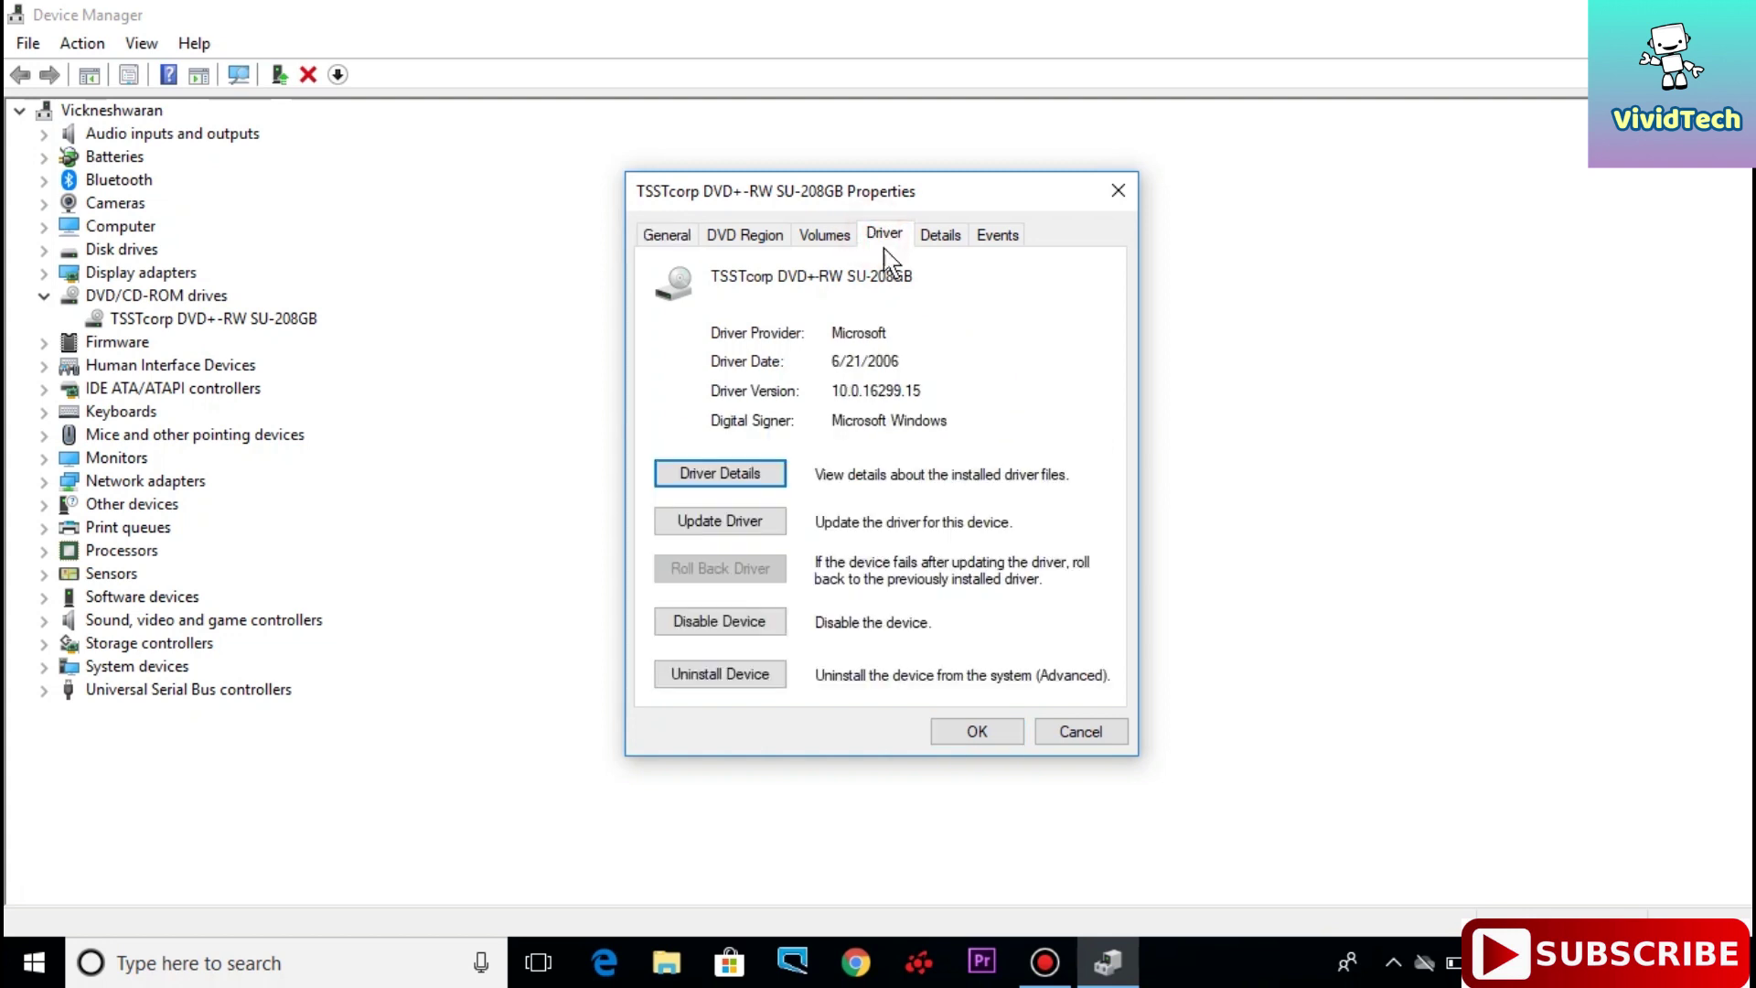
click(729, 521)
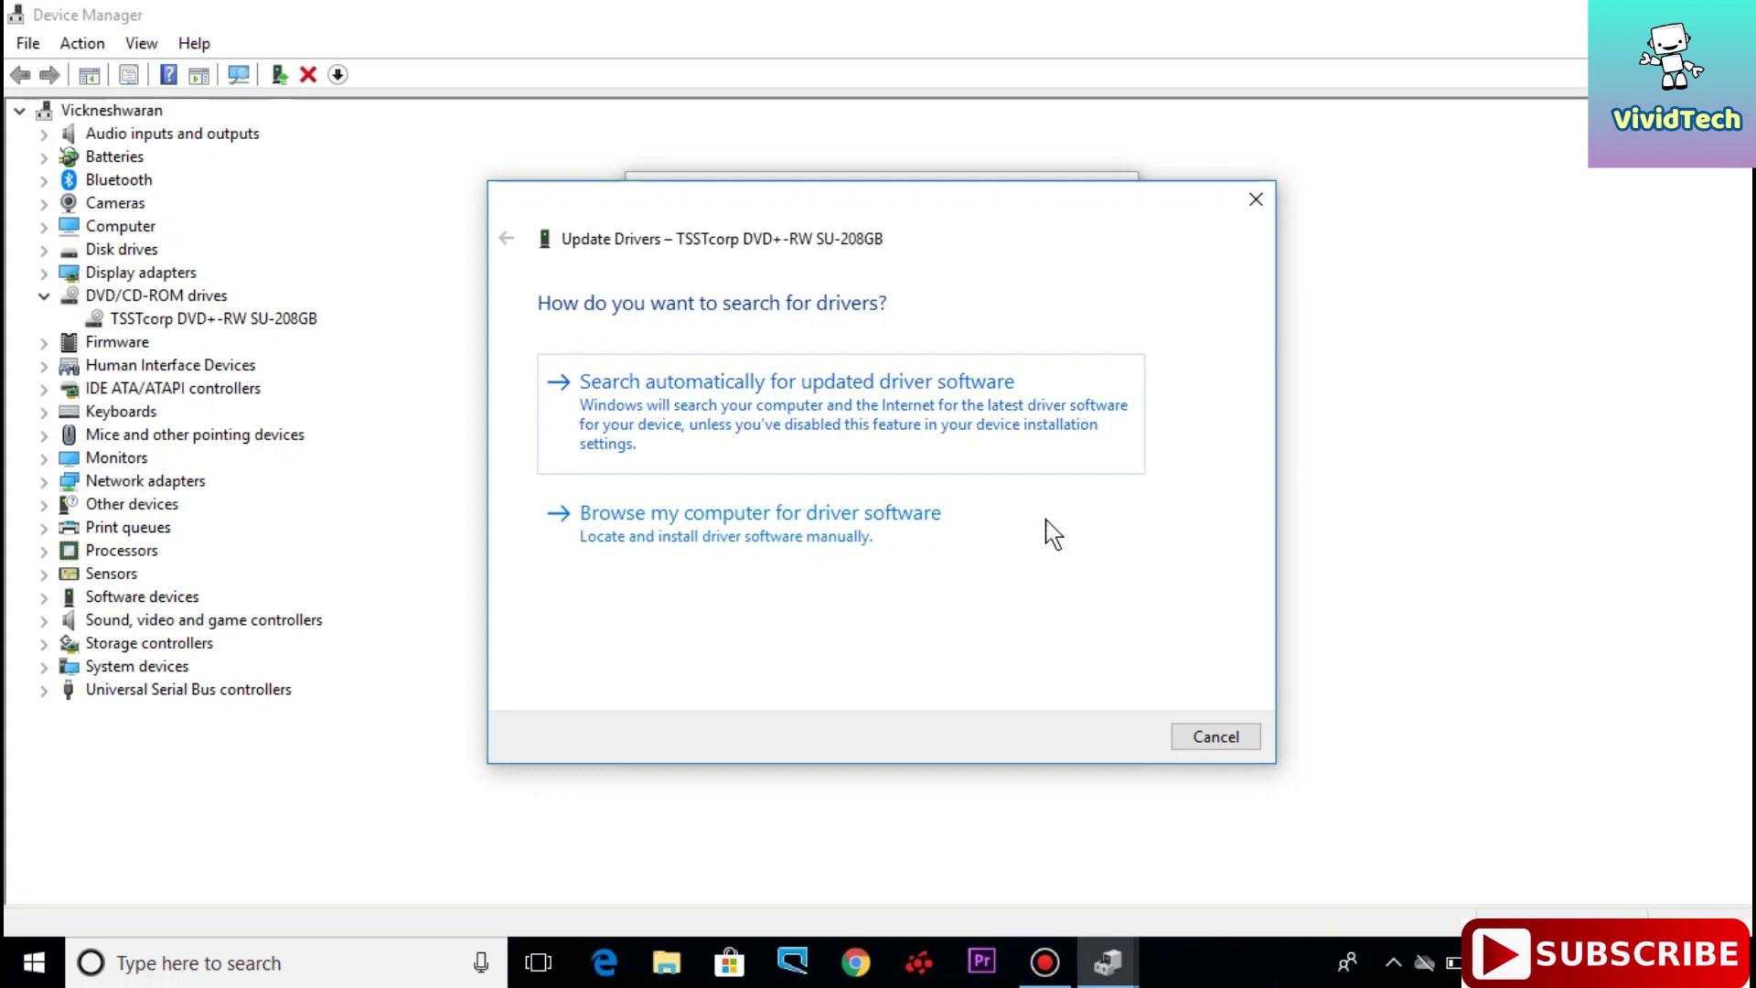
click(822, 538)
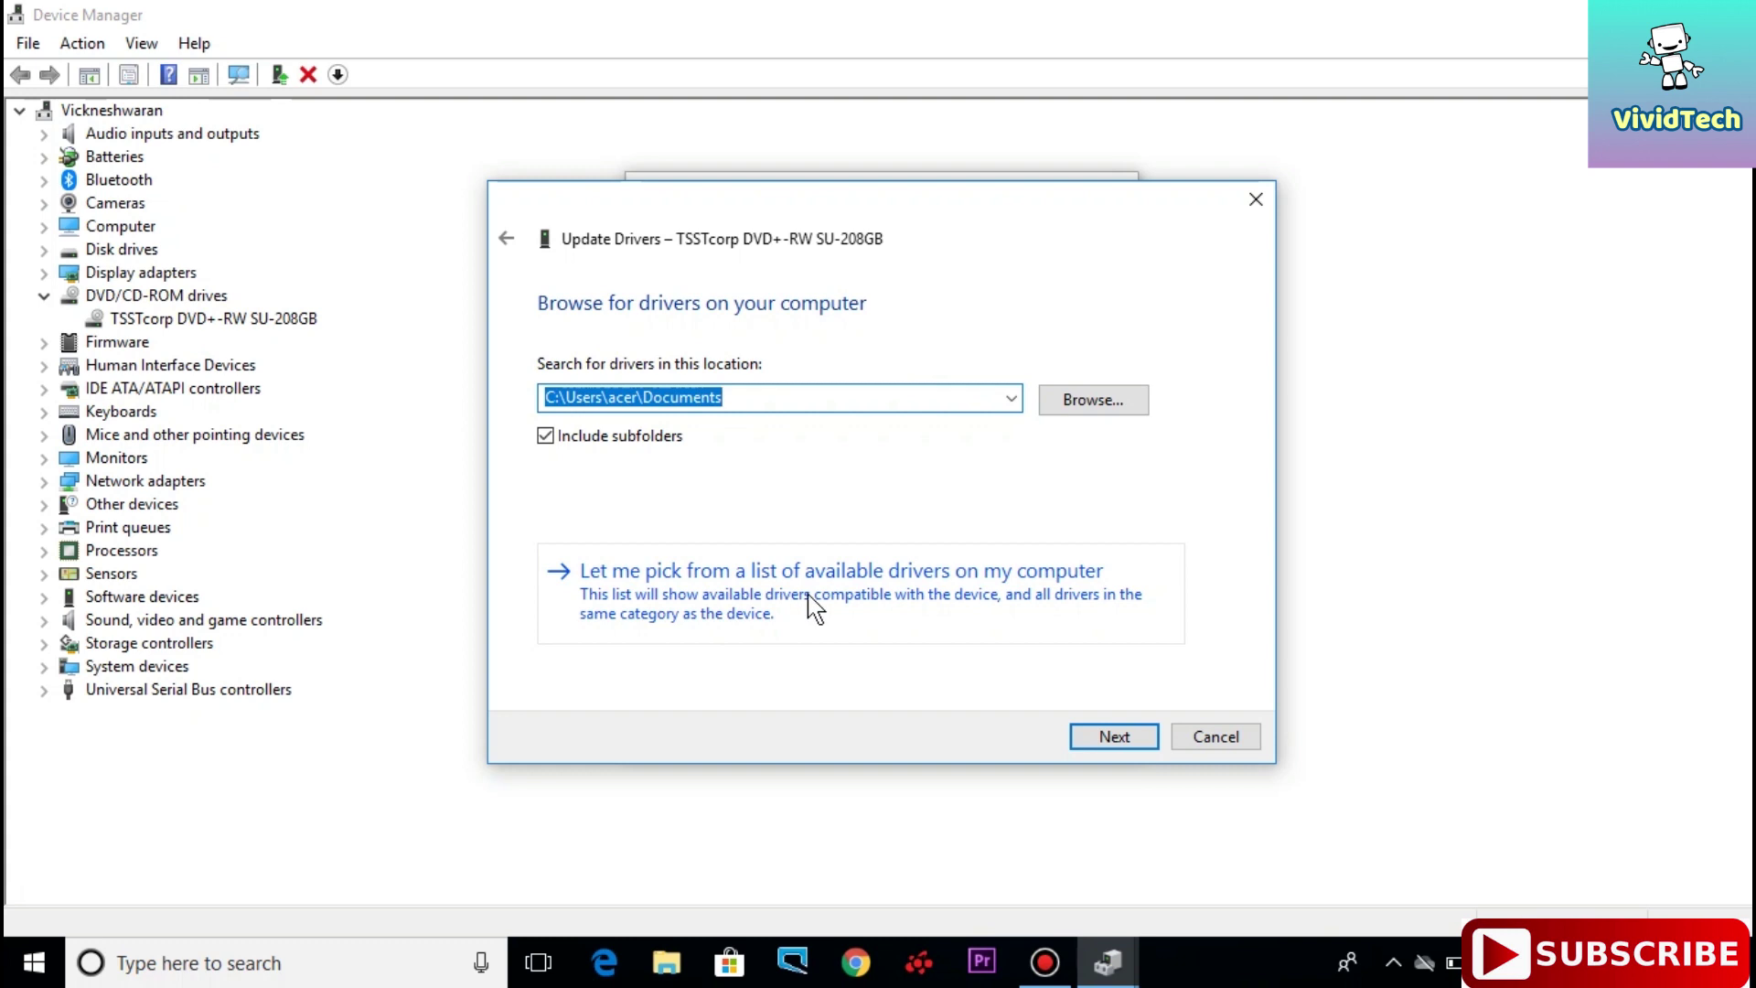
click(966, 600)
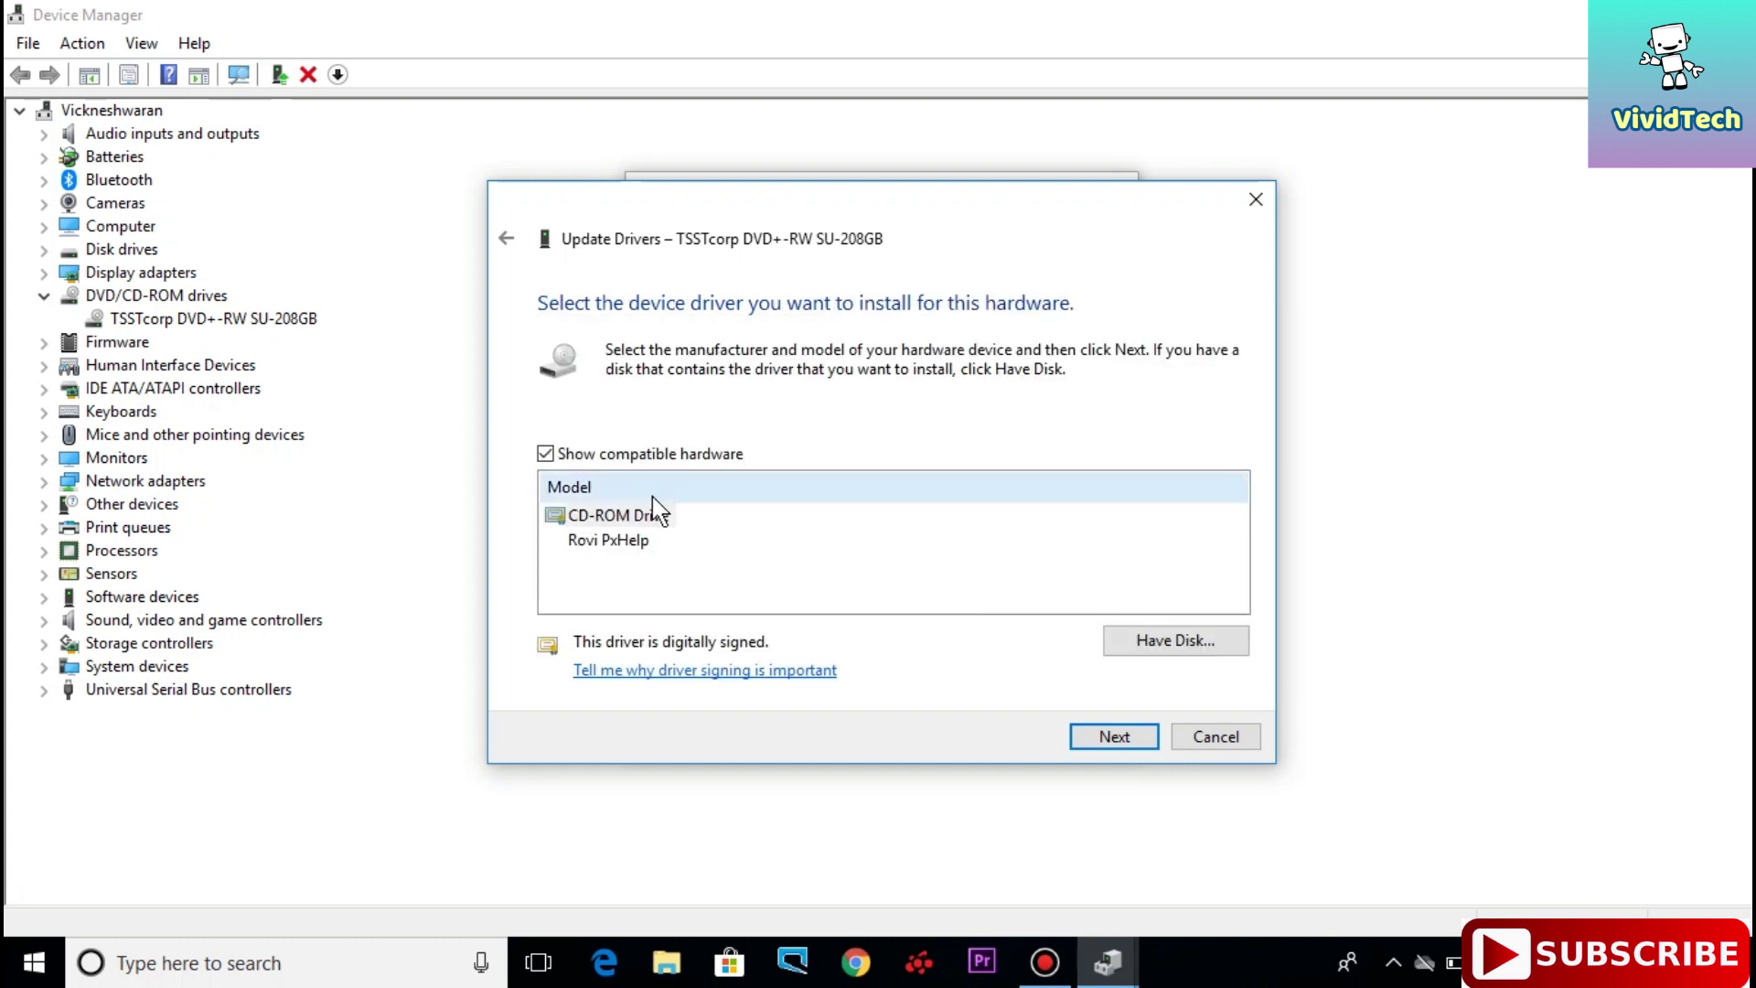
click(631, 518)
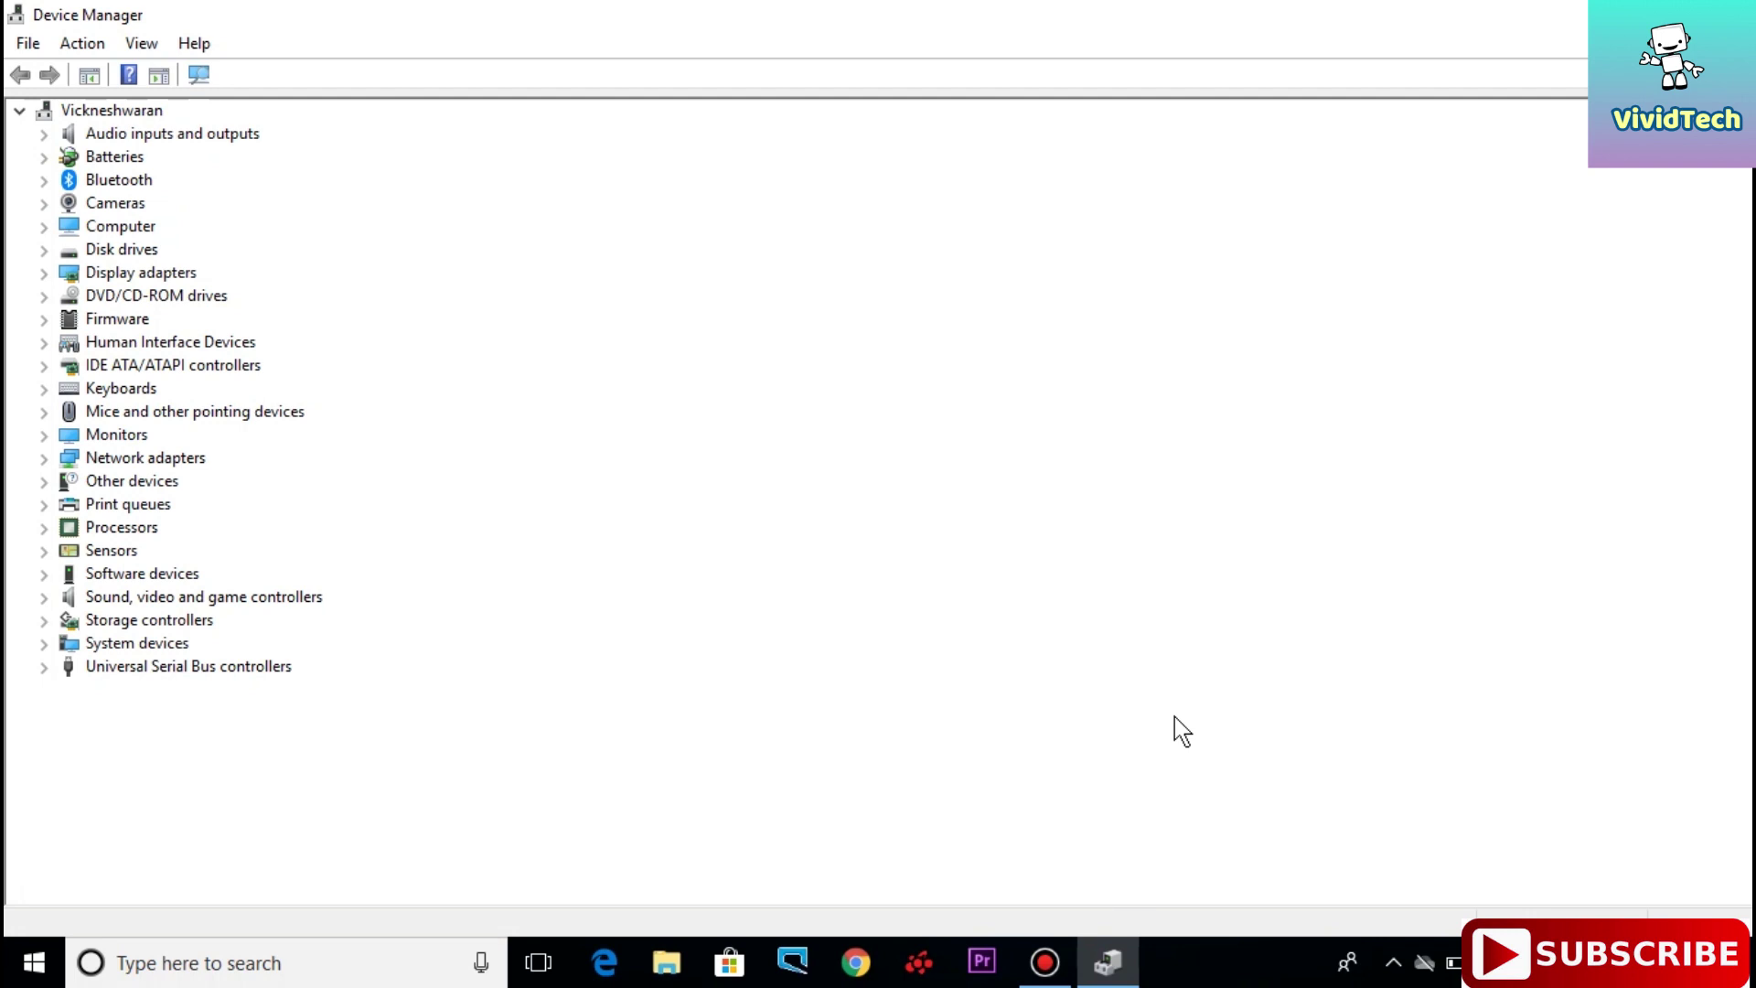
Request uninstalling the TSSTcorp DVD+-RW SU-208GB device under DVD/CD-ROM drives
click(155, 296)
click(43, 294)
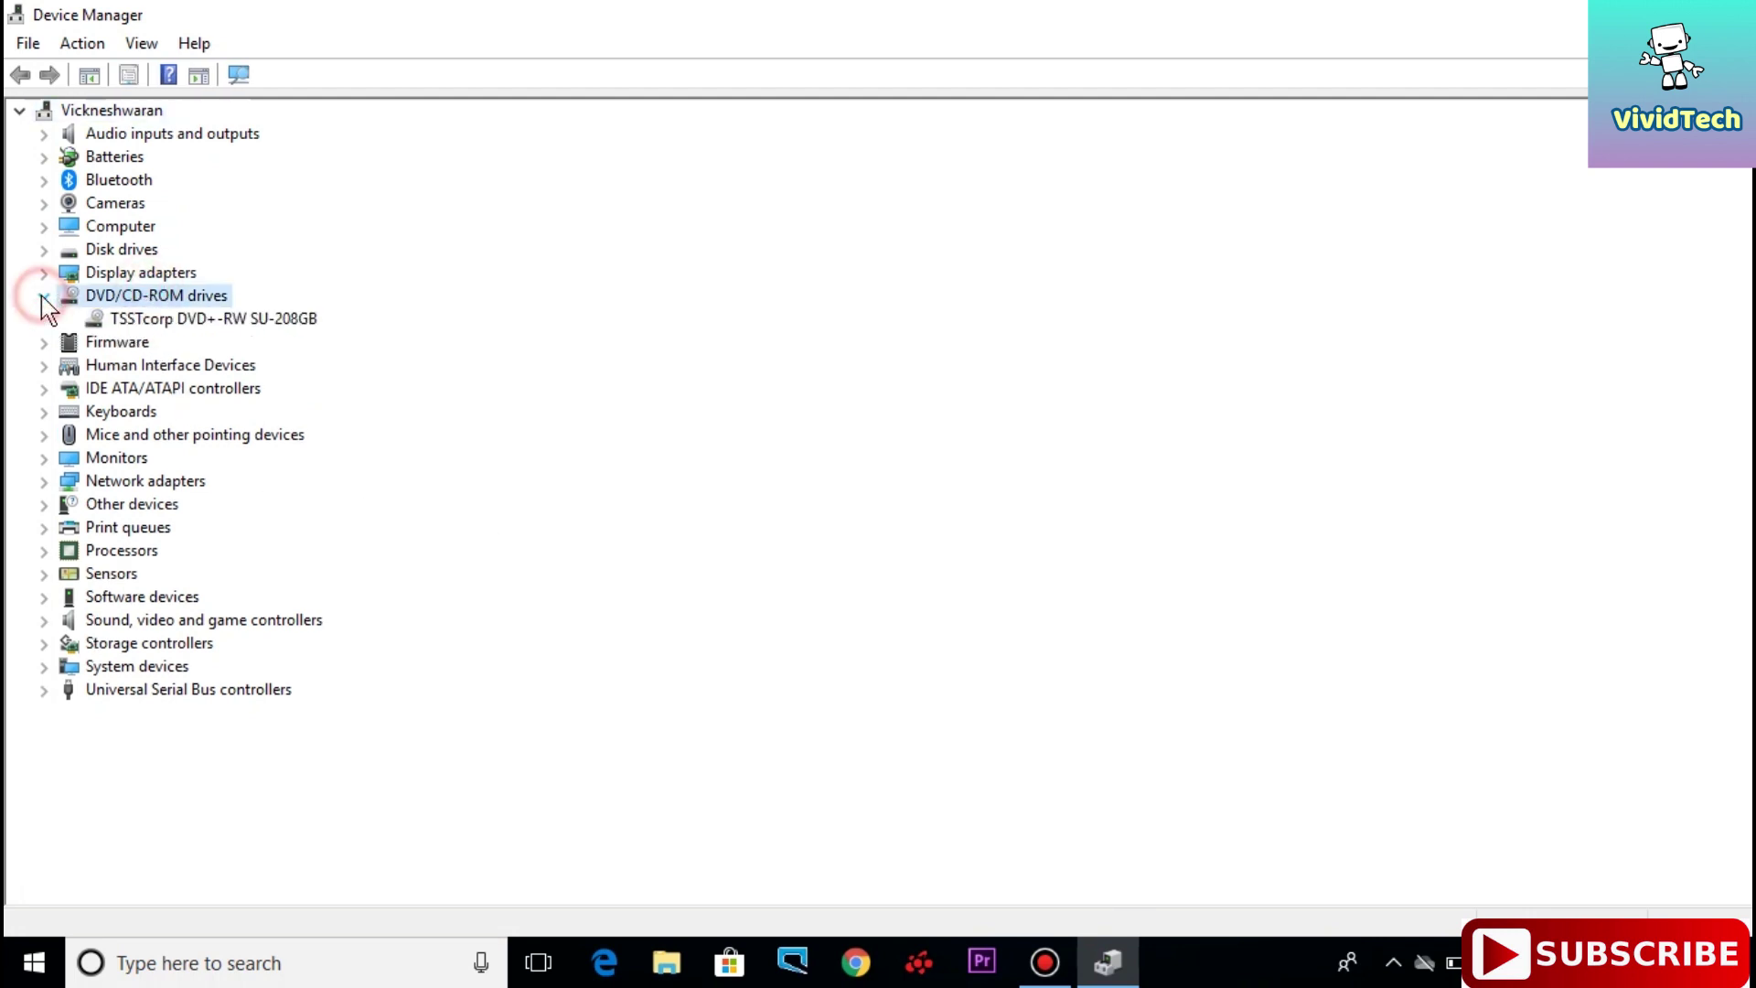
click(138, 319)
right_click(139, 319)
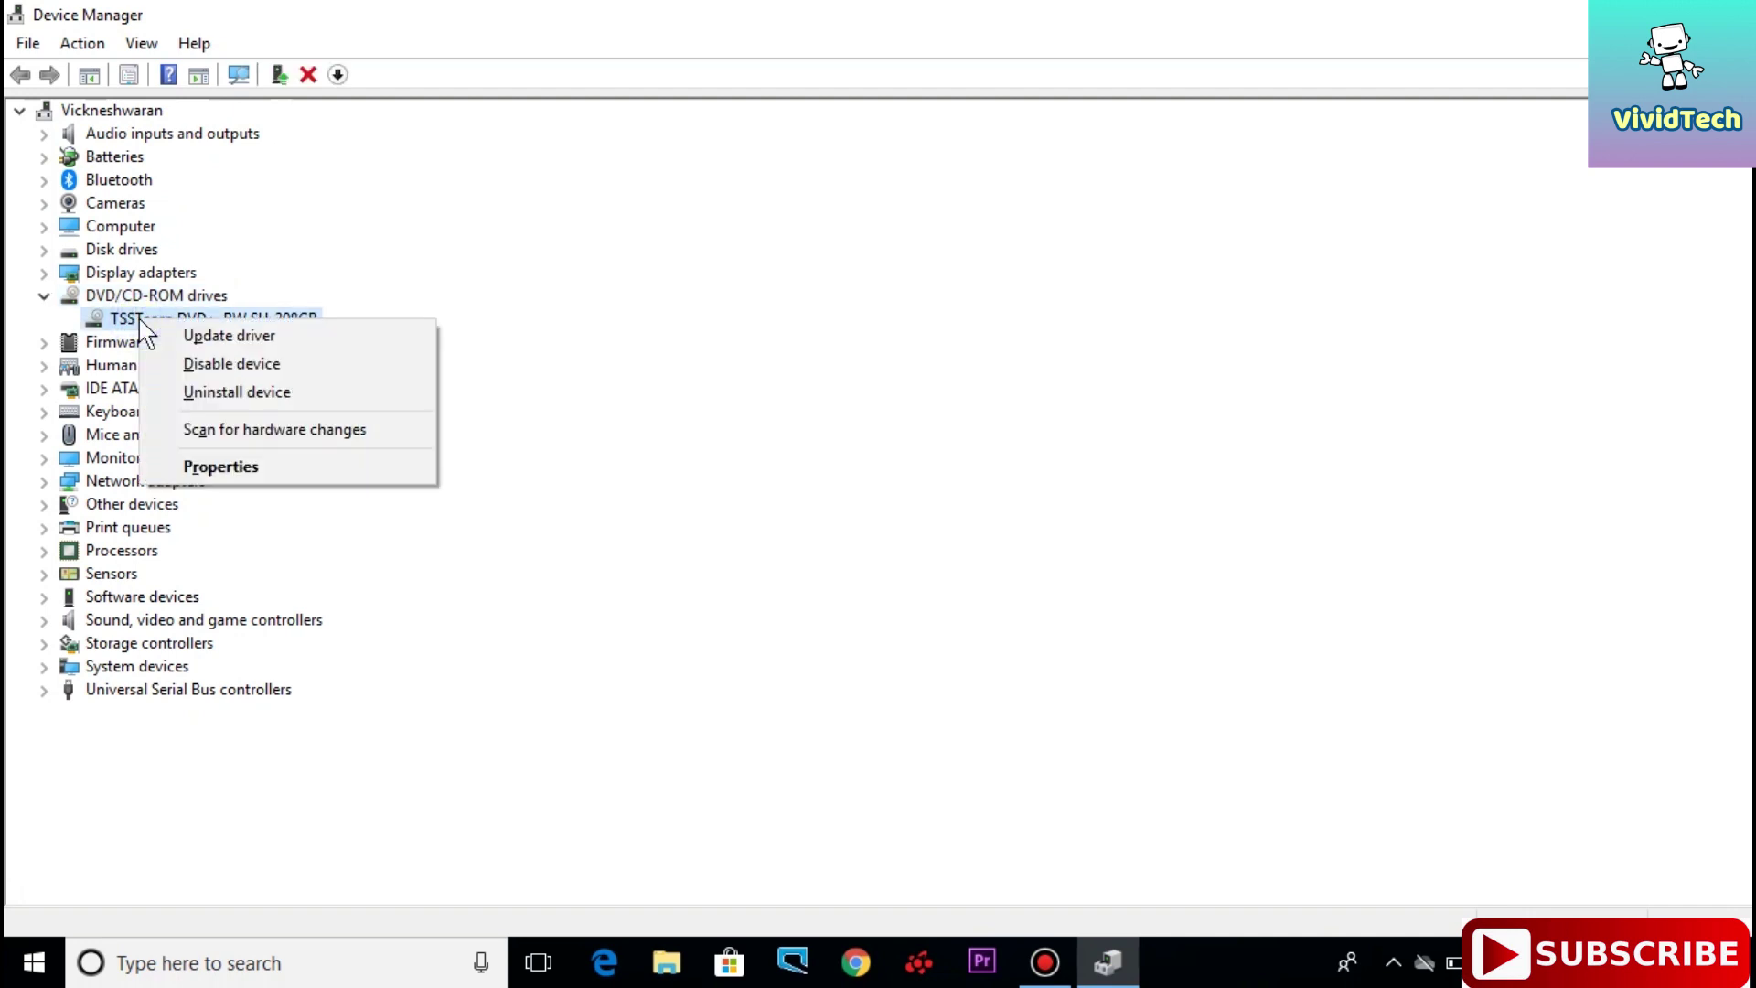
click(190, 397)
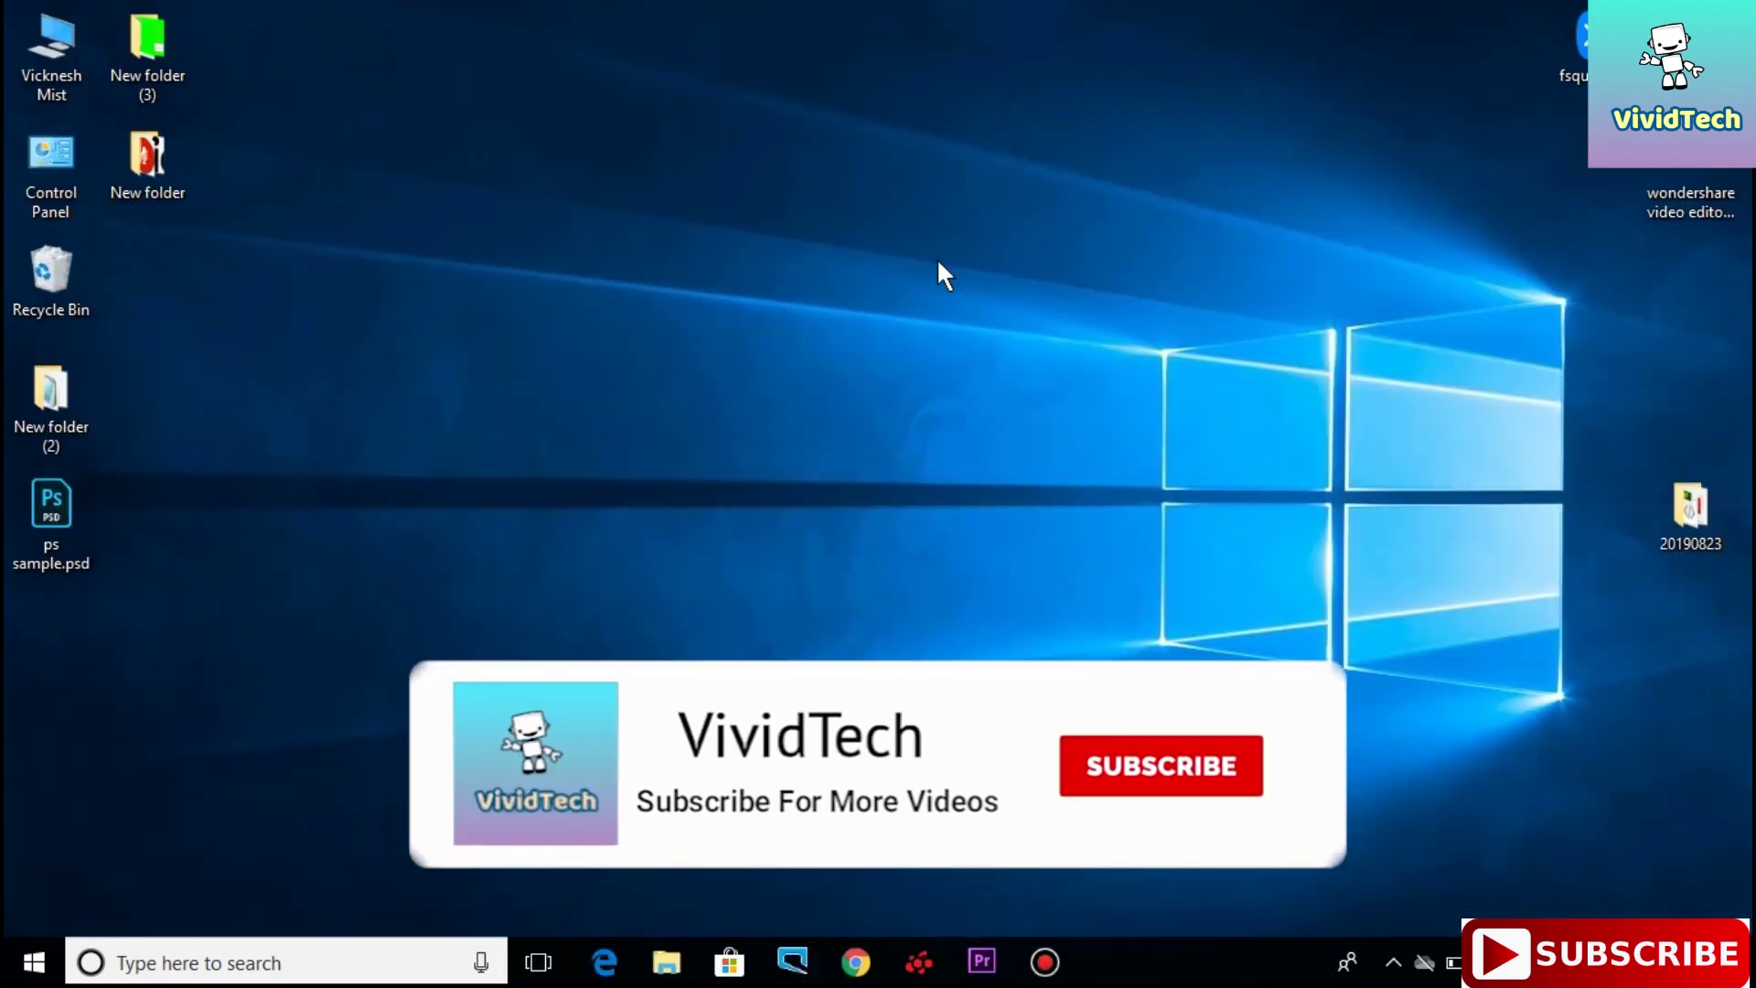
Search Windows for regedit and open the Registry Editor
click(267, 965)
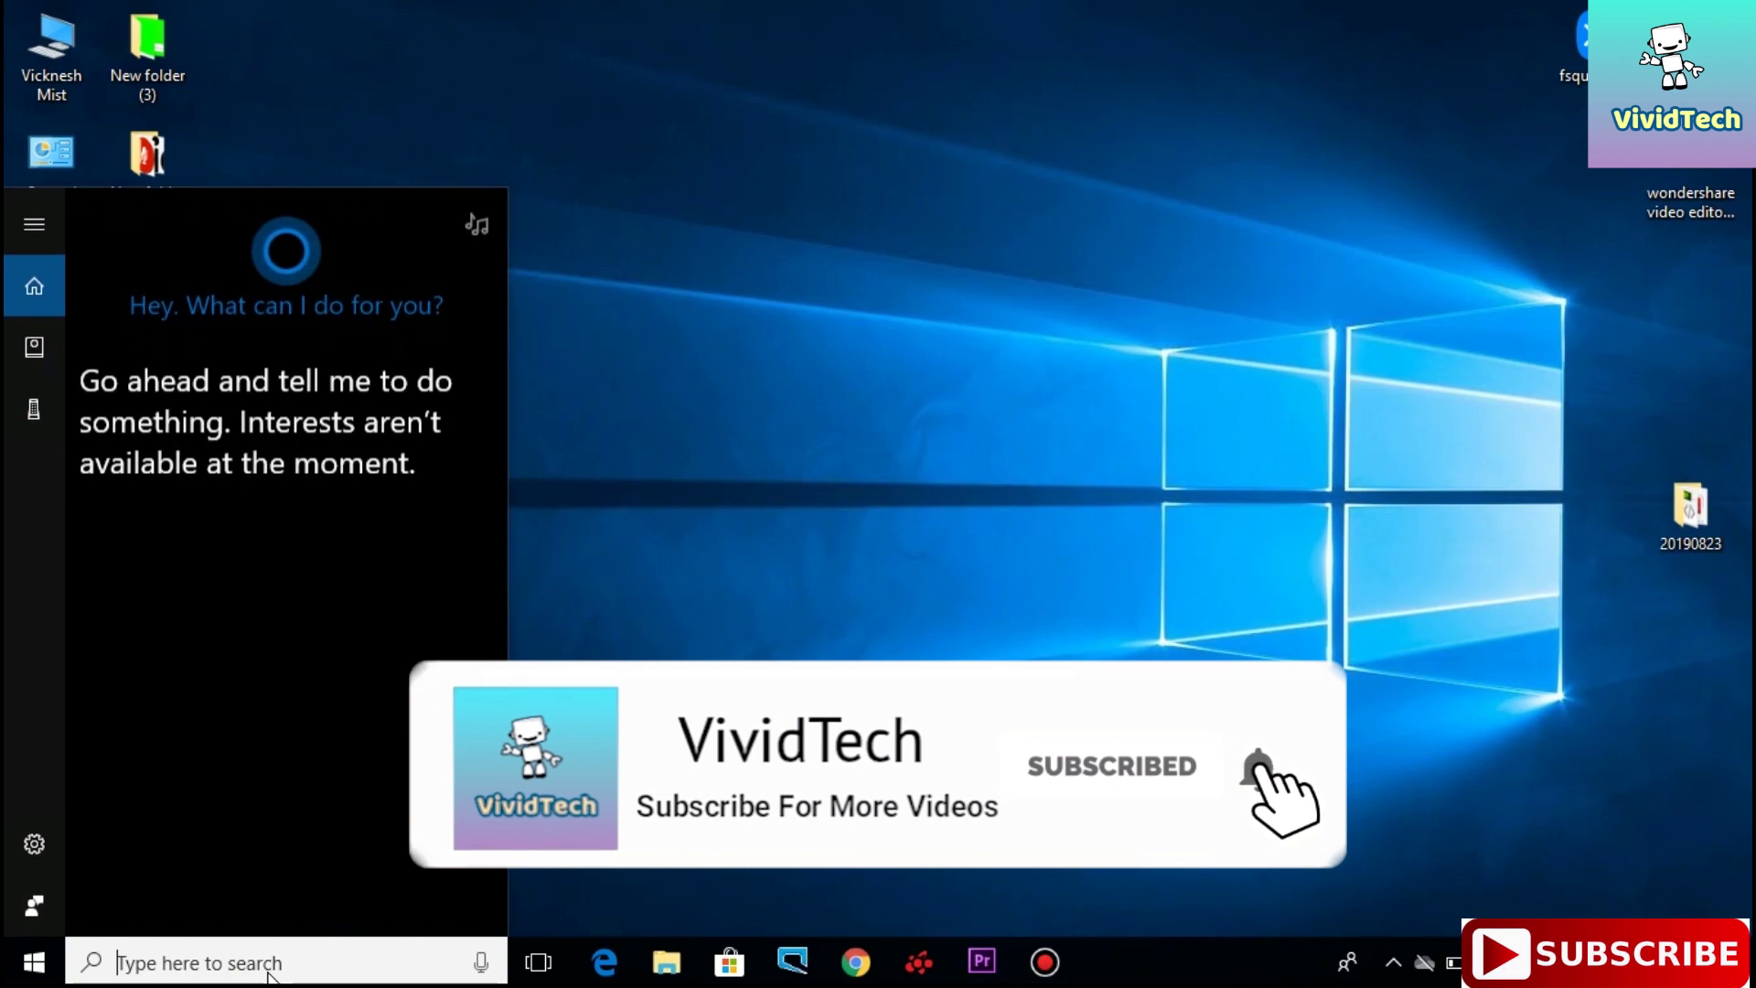
text(re)
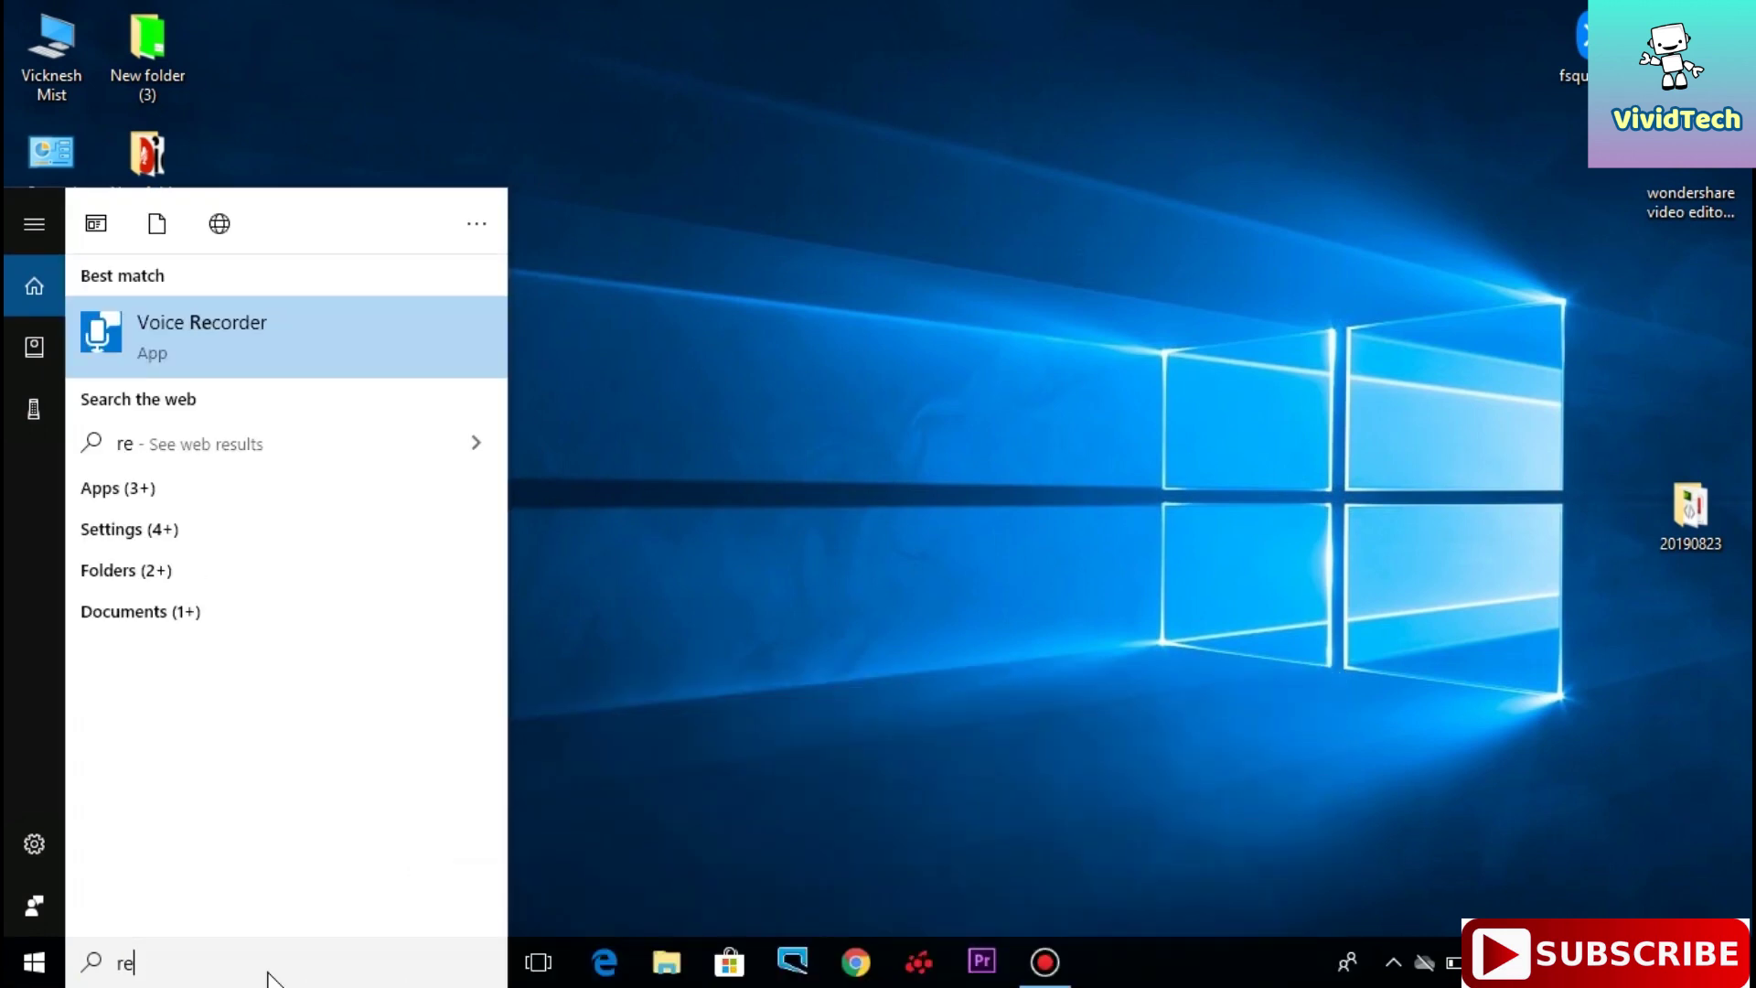
text(gedi)
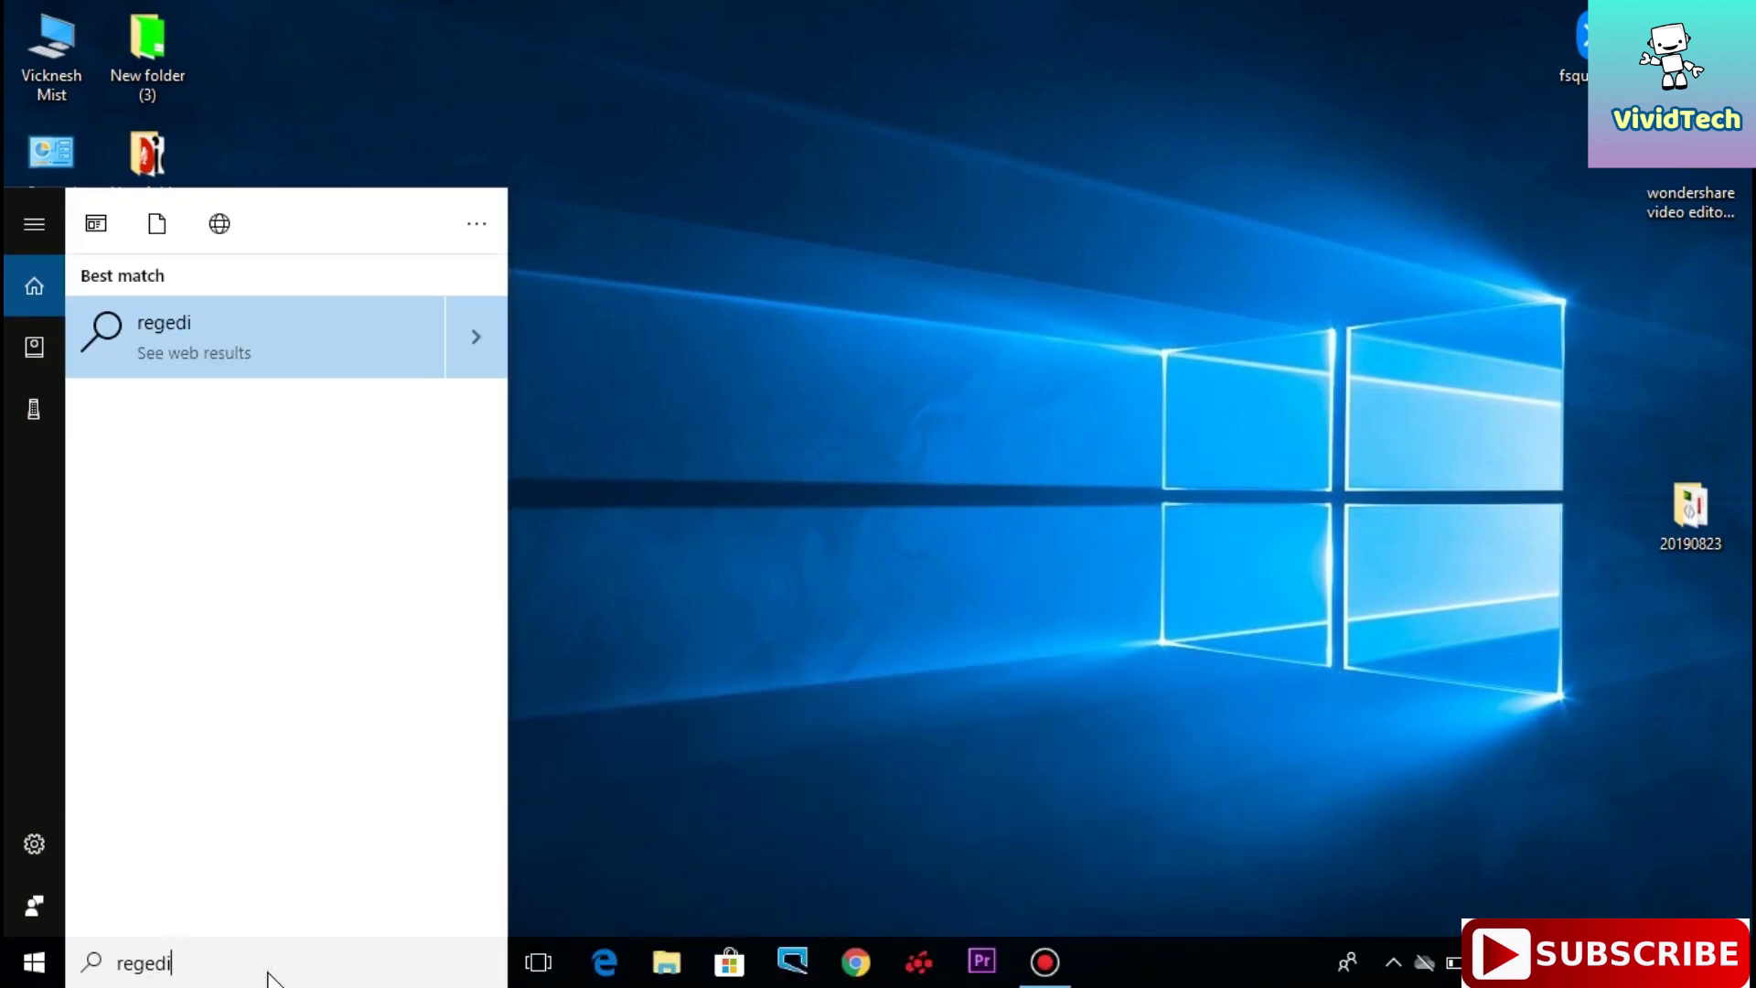
text(t)
click(285, 339)
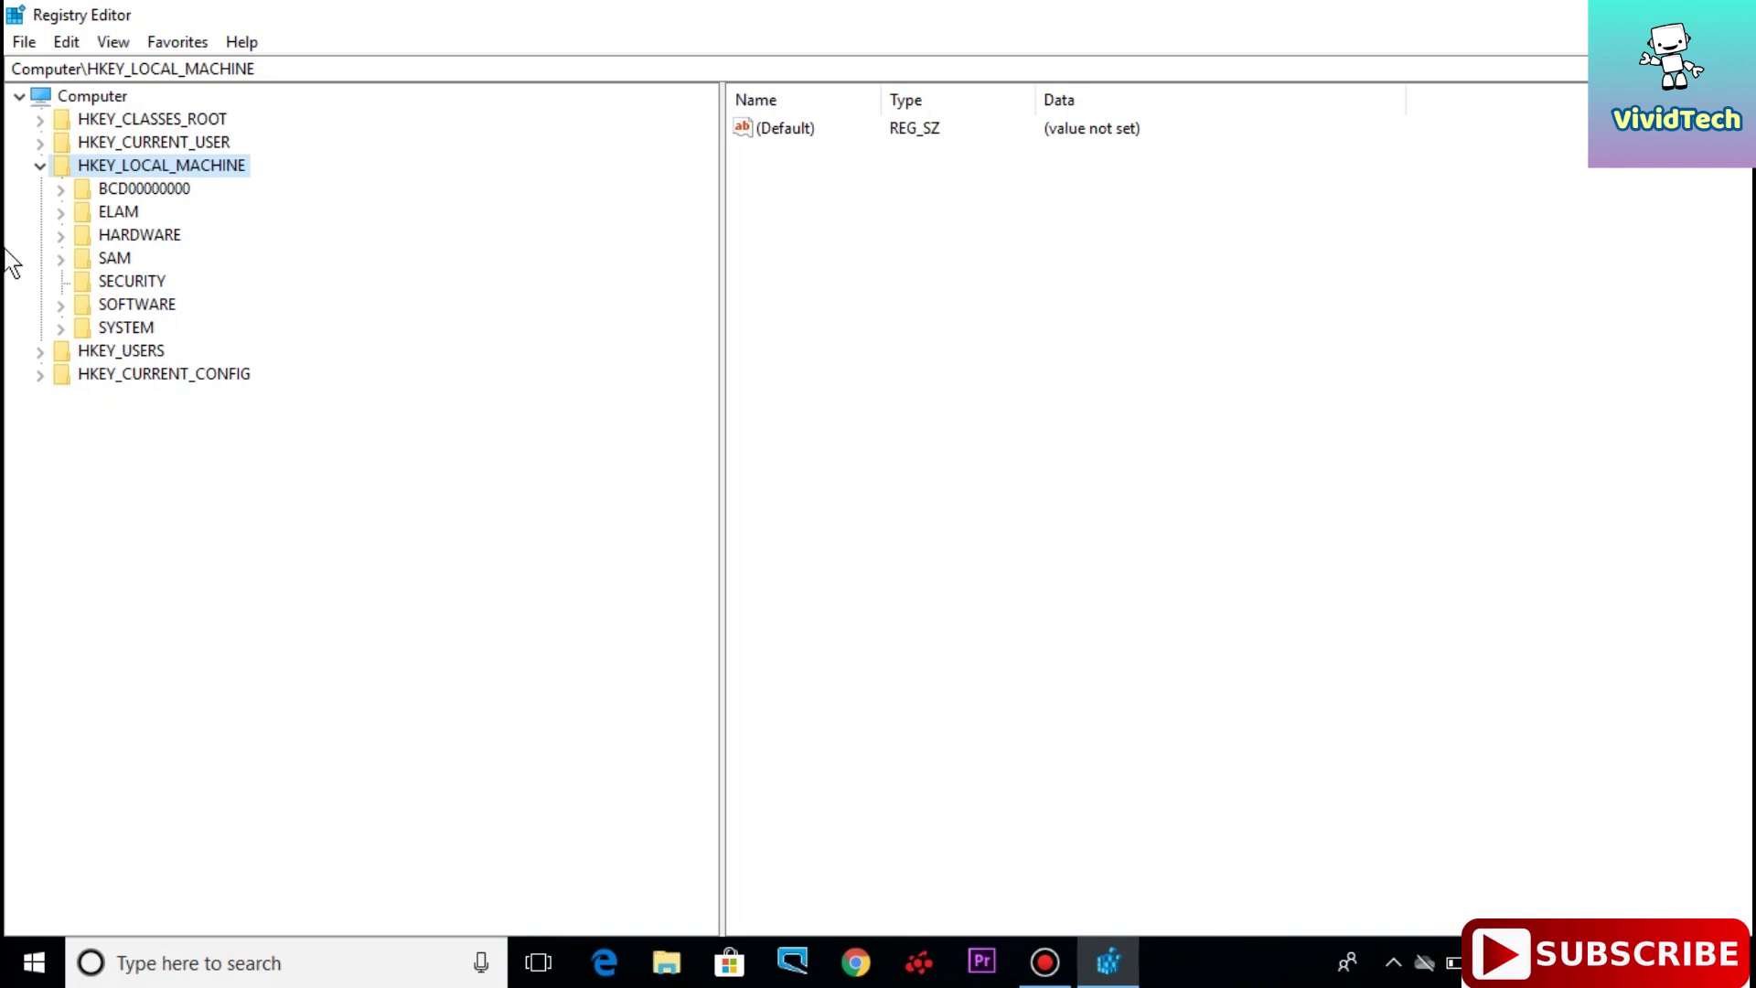
Go to the registry key HKEY_LOCAL_MACHINE\SYSTEM\CurrentControlSet\Control\Class\{4d36e965-e325-11ce-bfc1-08002be10318}
click(38, 166)
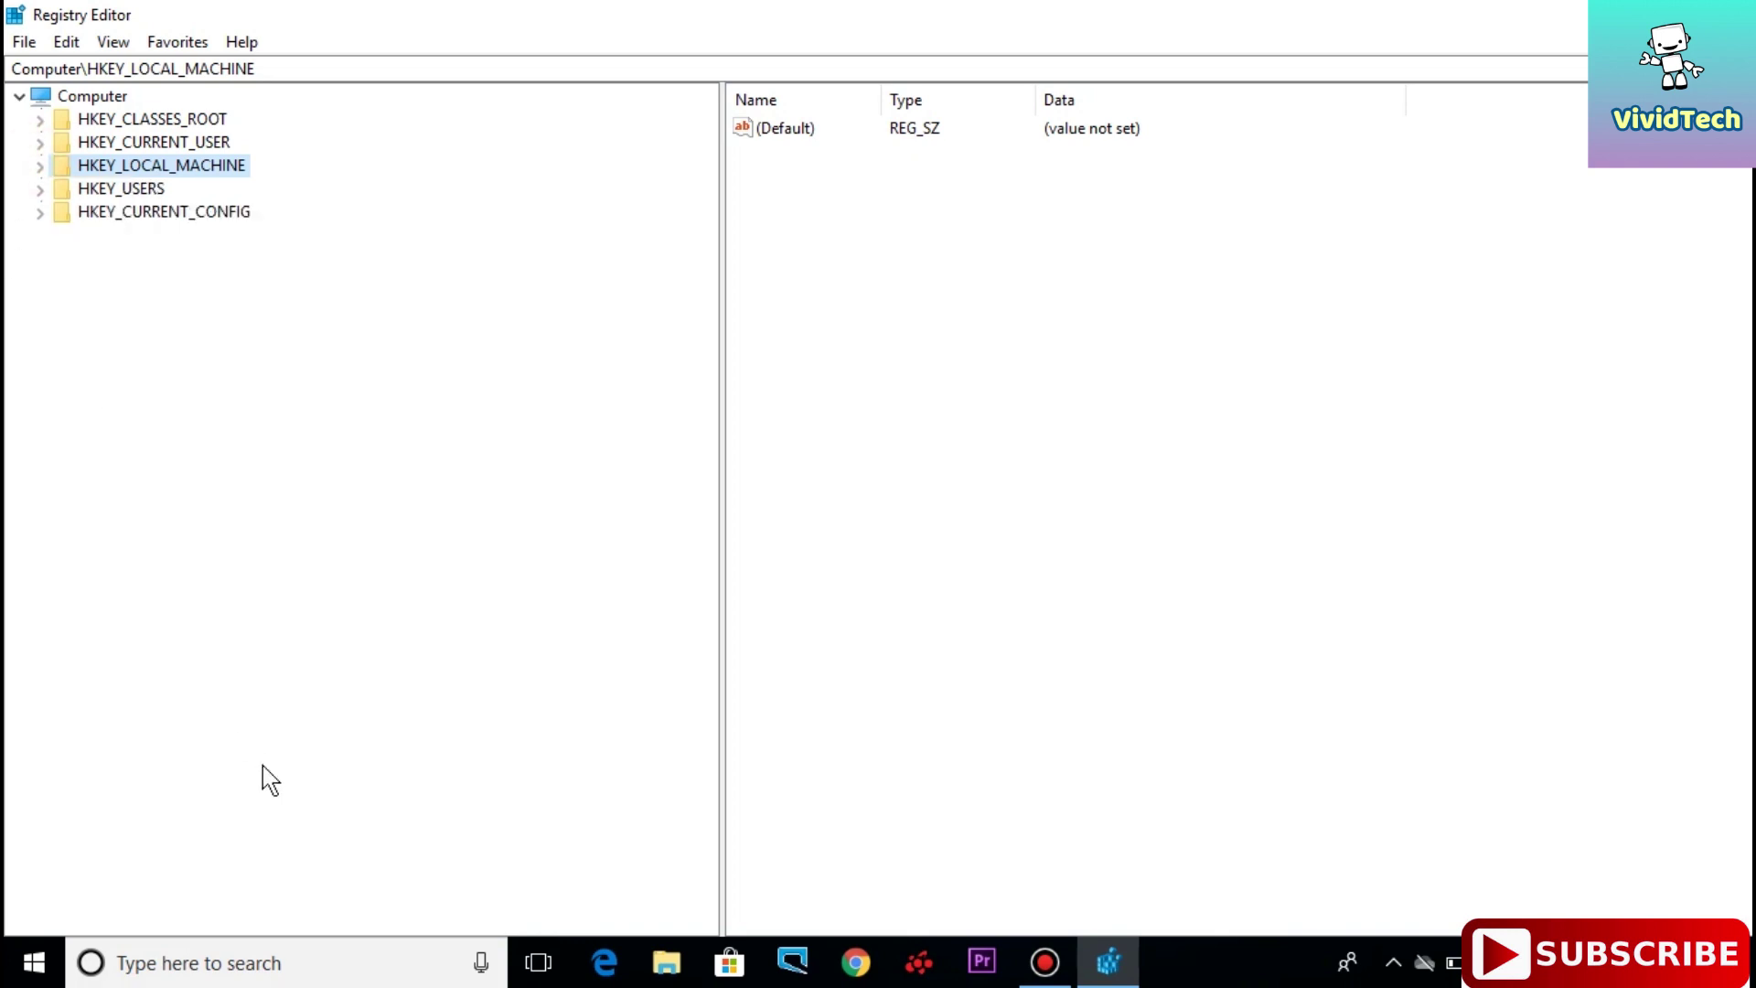
click(39, 166)
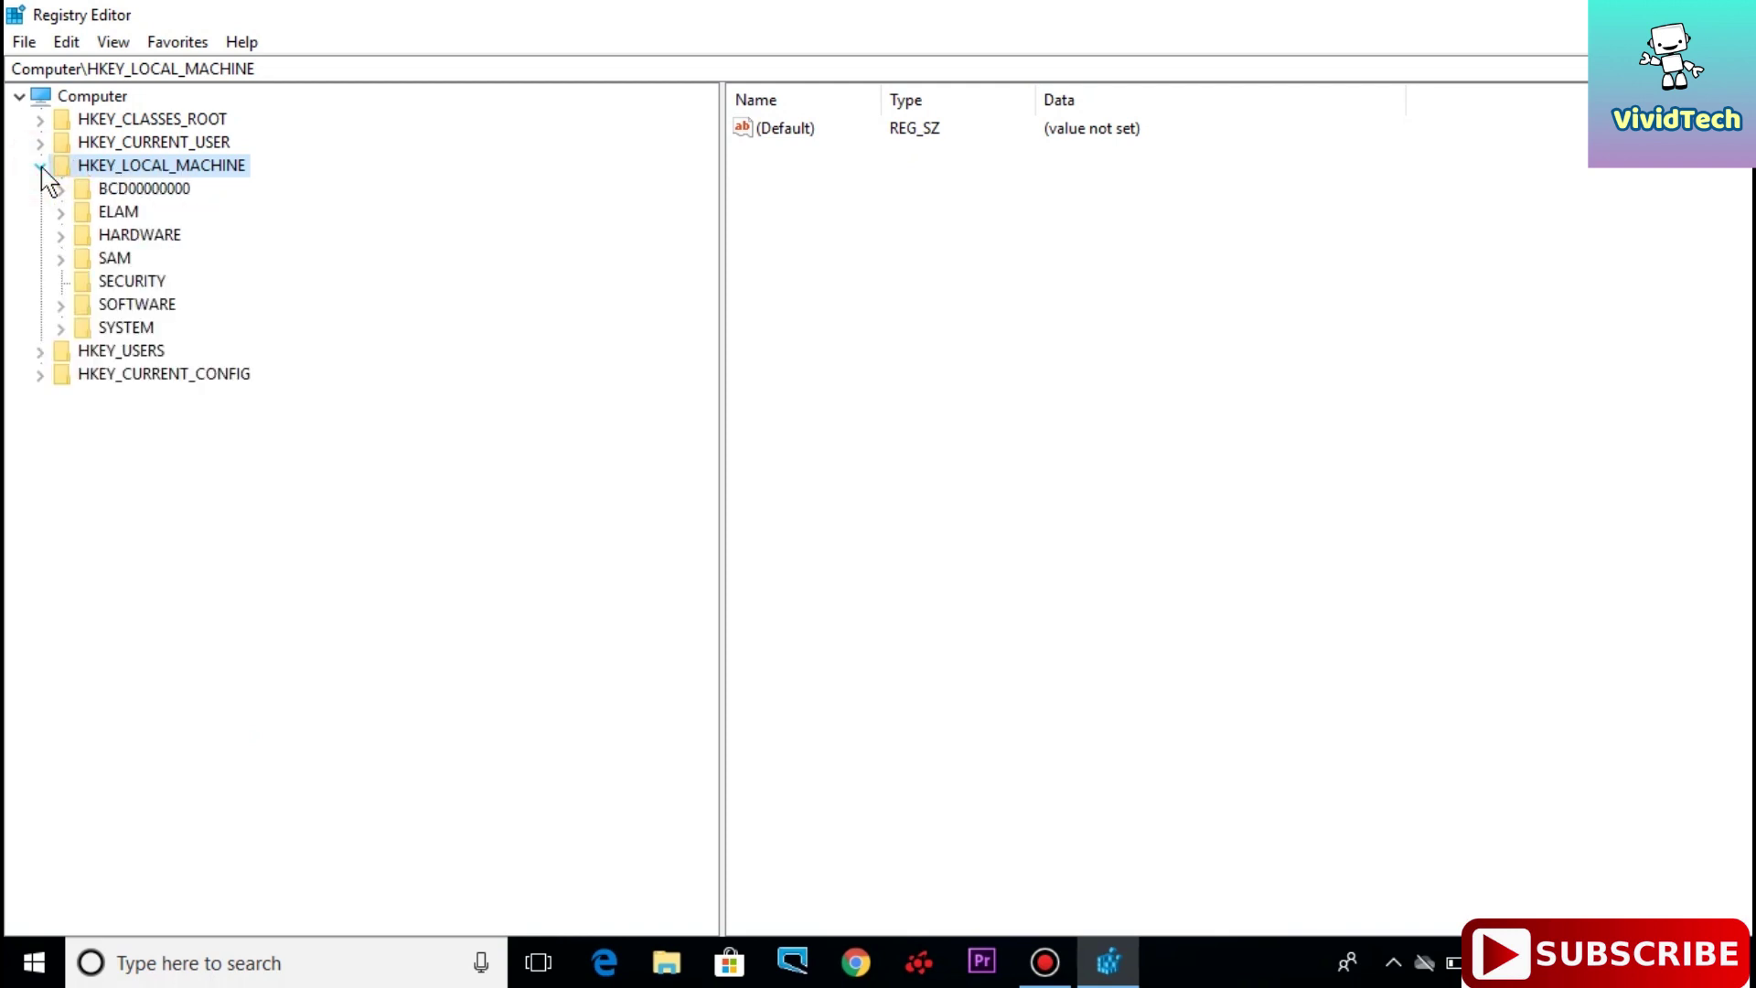
click(61, 329)
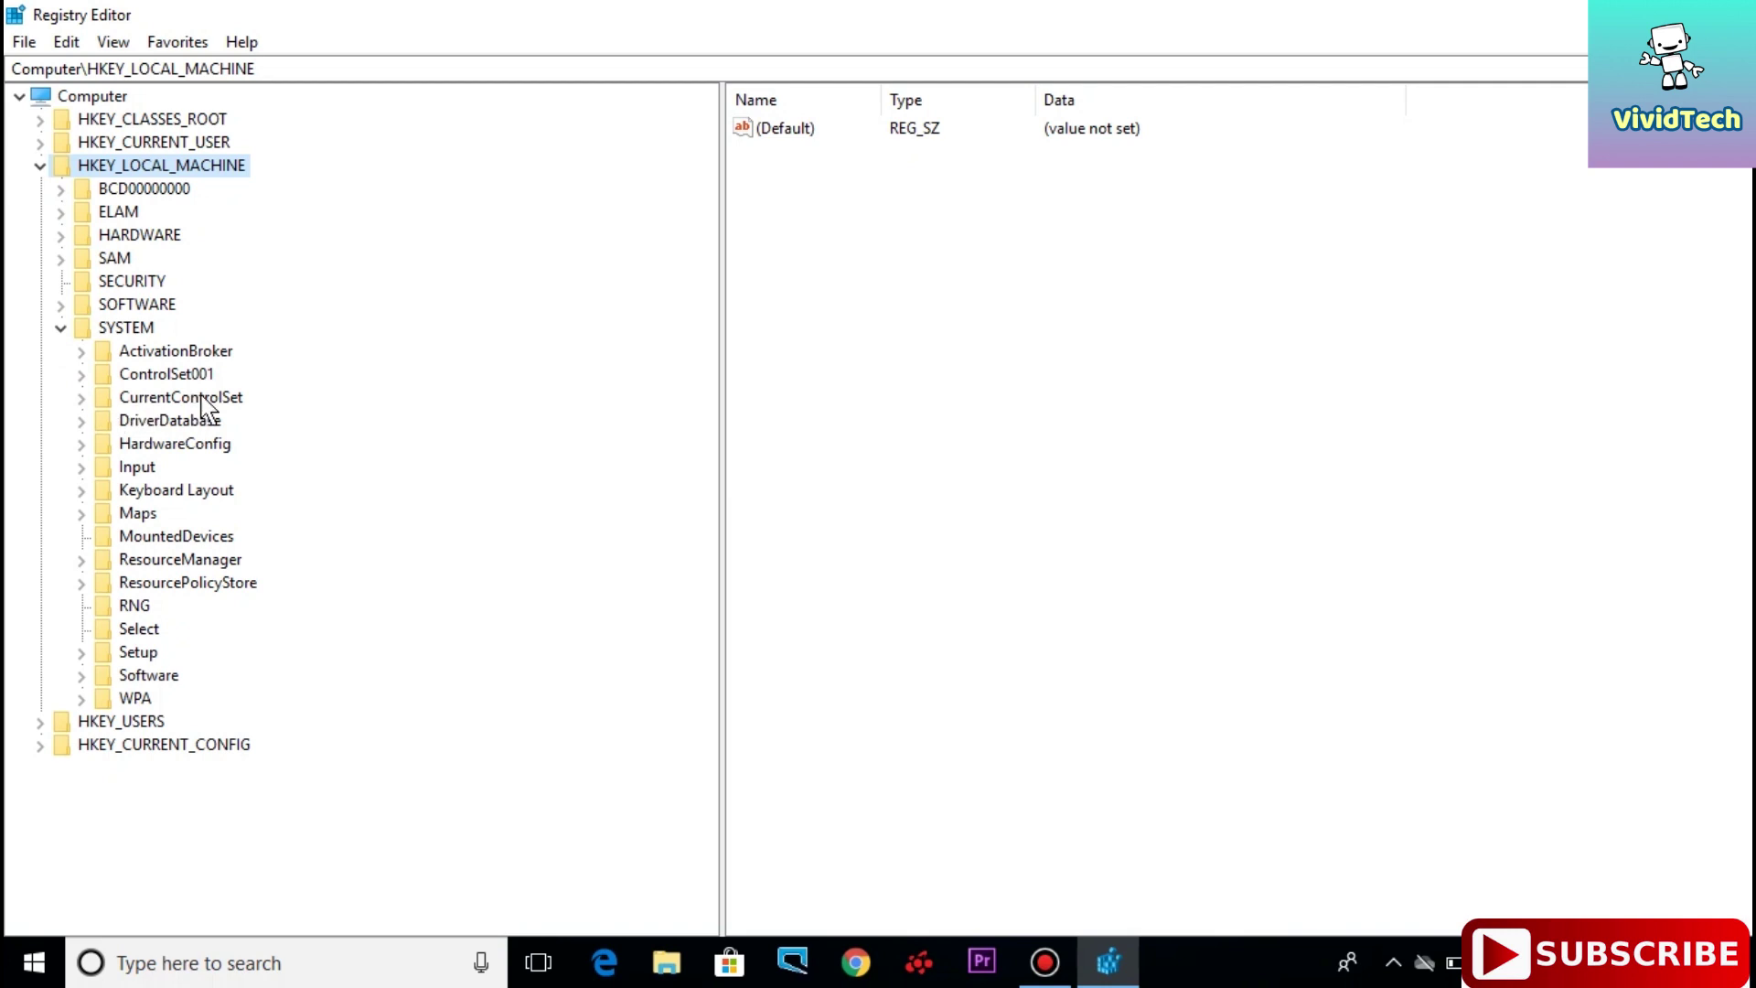
click(81, 399)
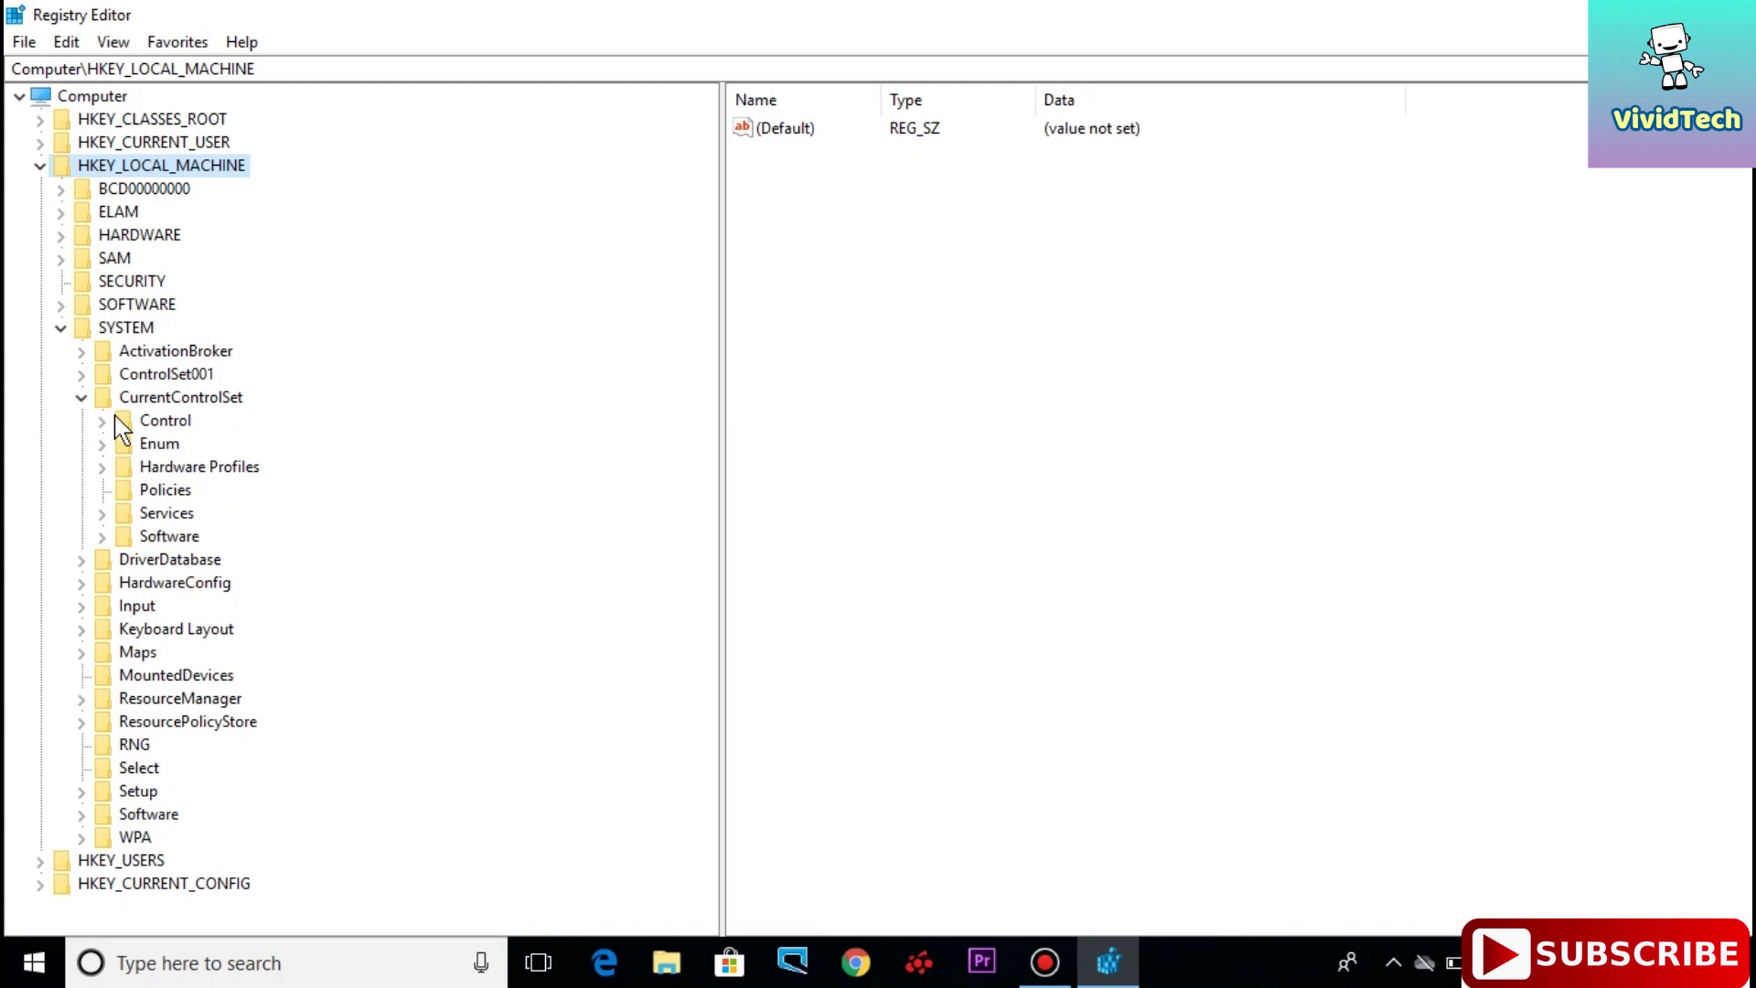
click(99, 421)
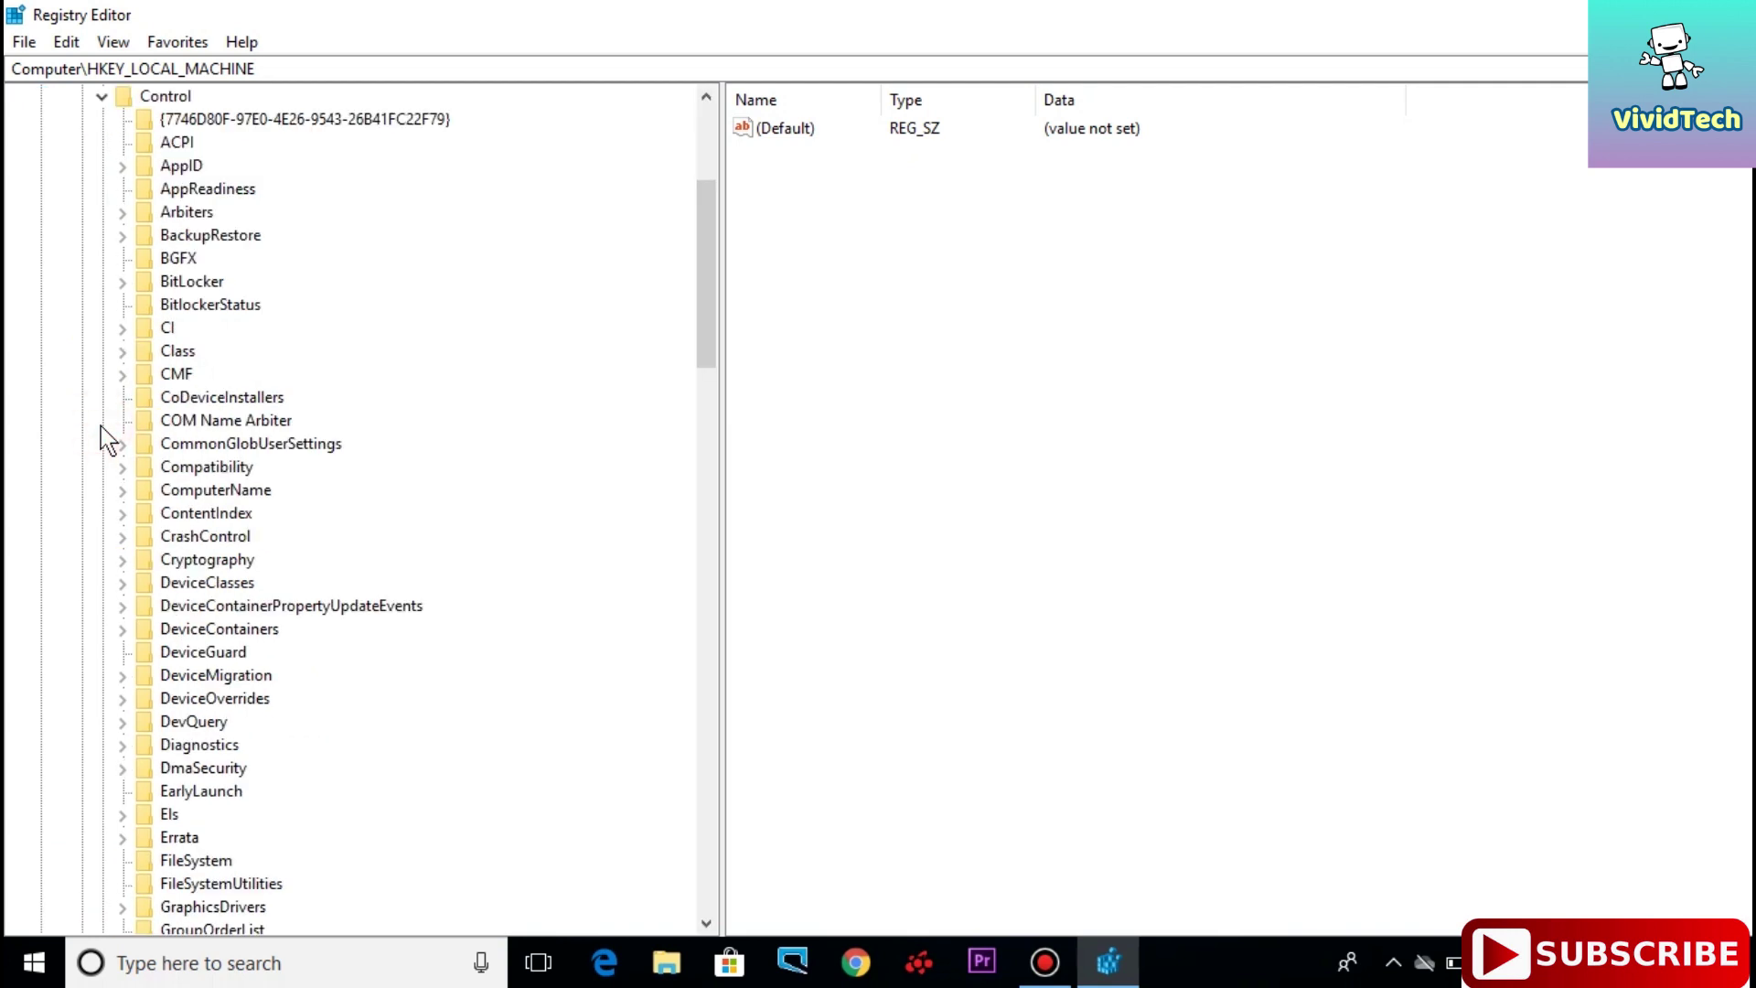
click(123, 351)
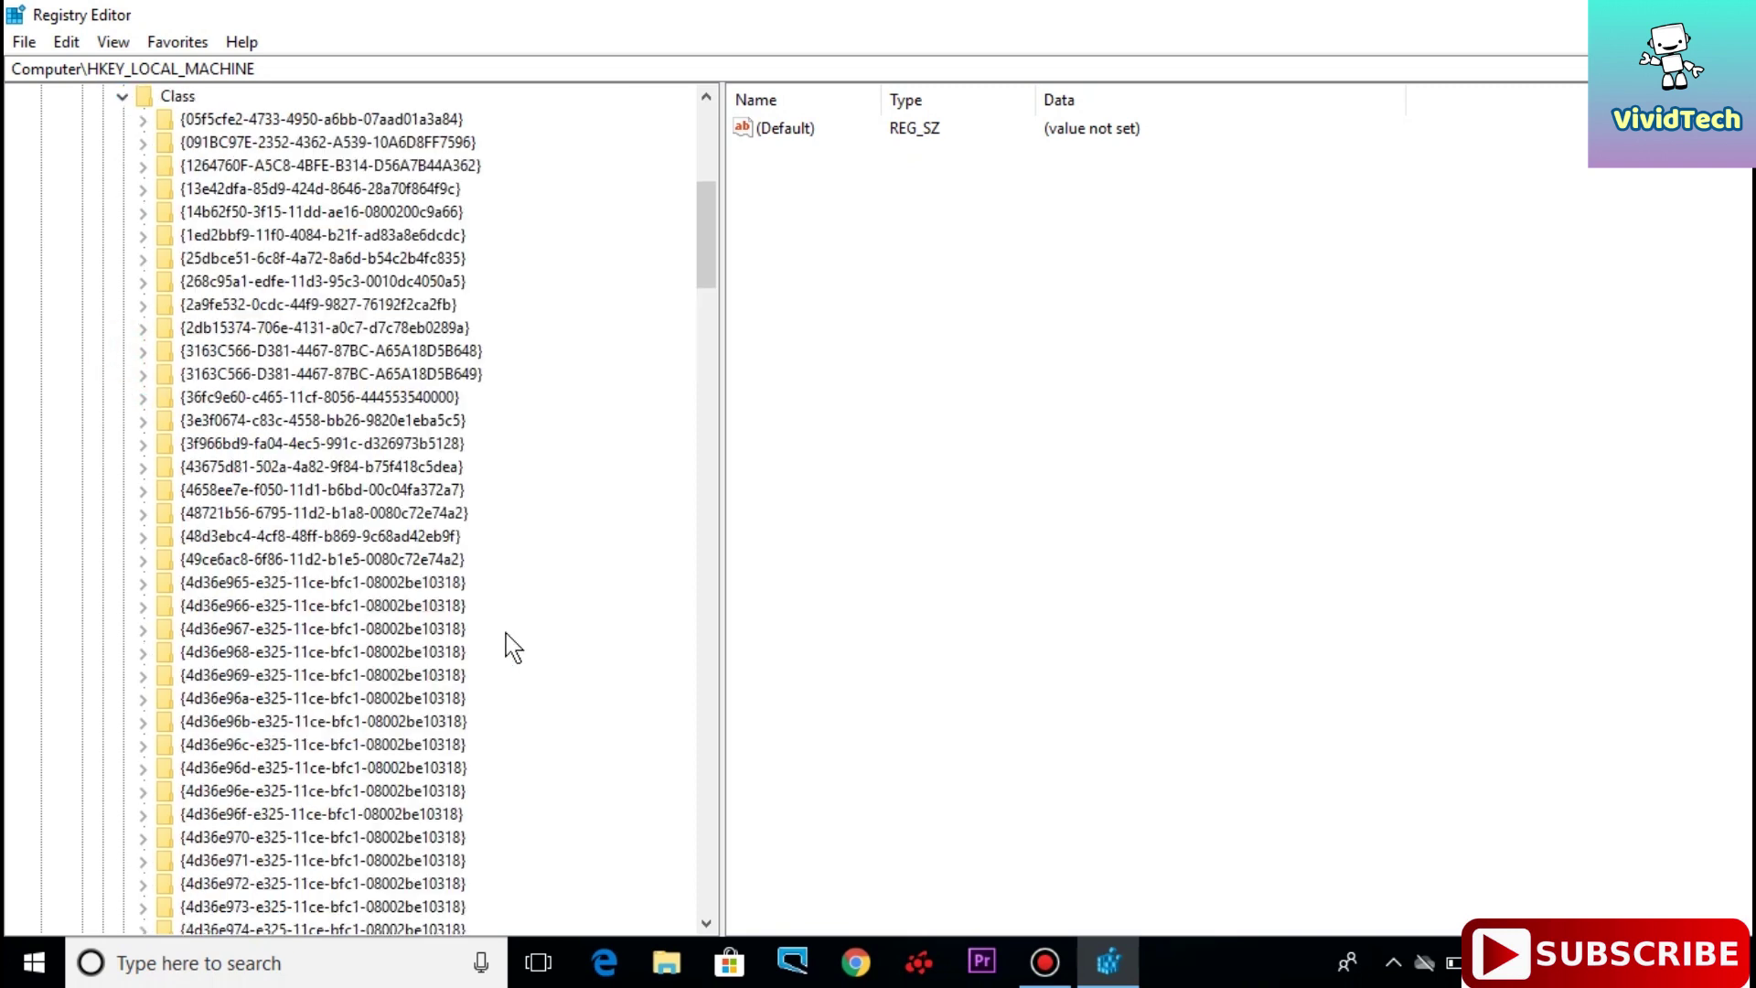
click(256, 586)
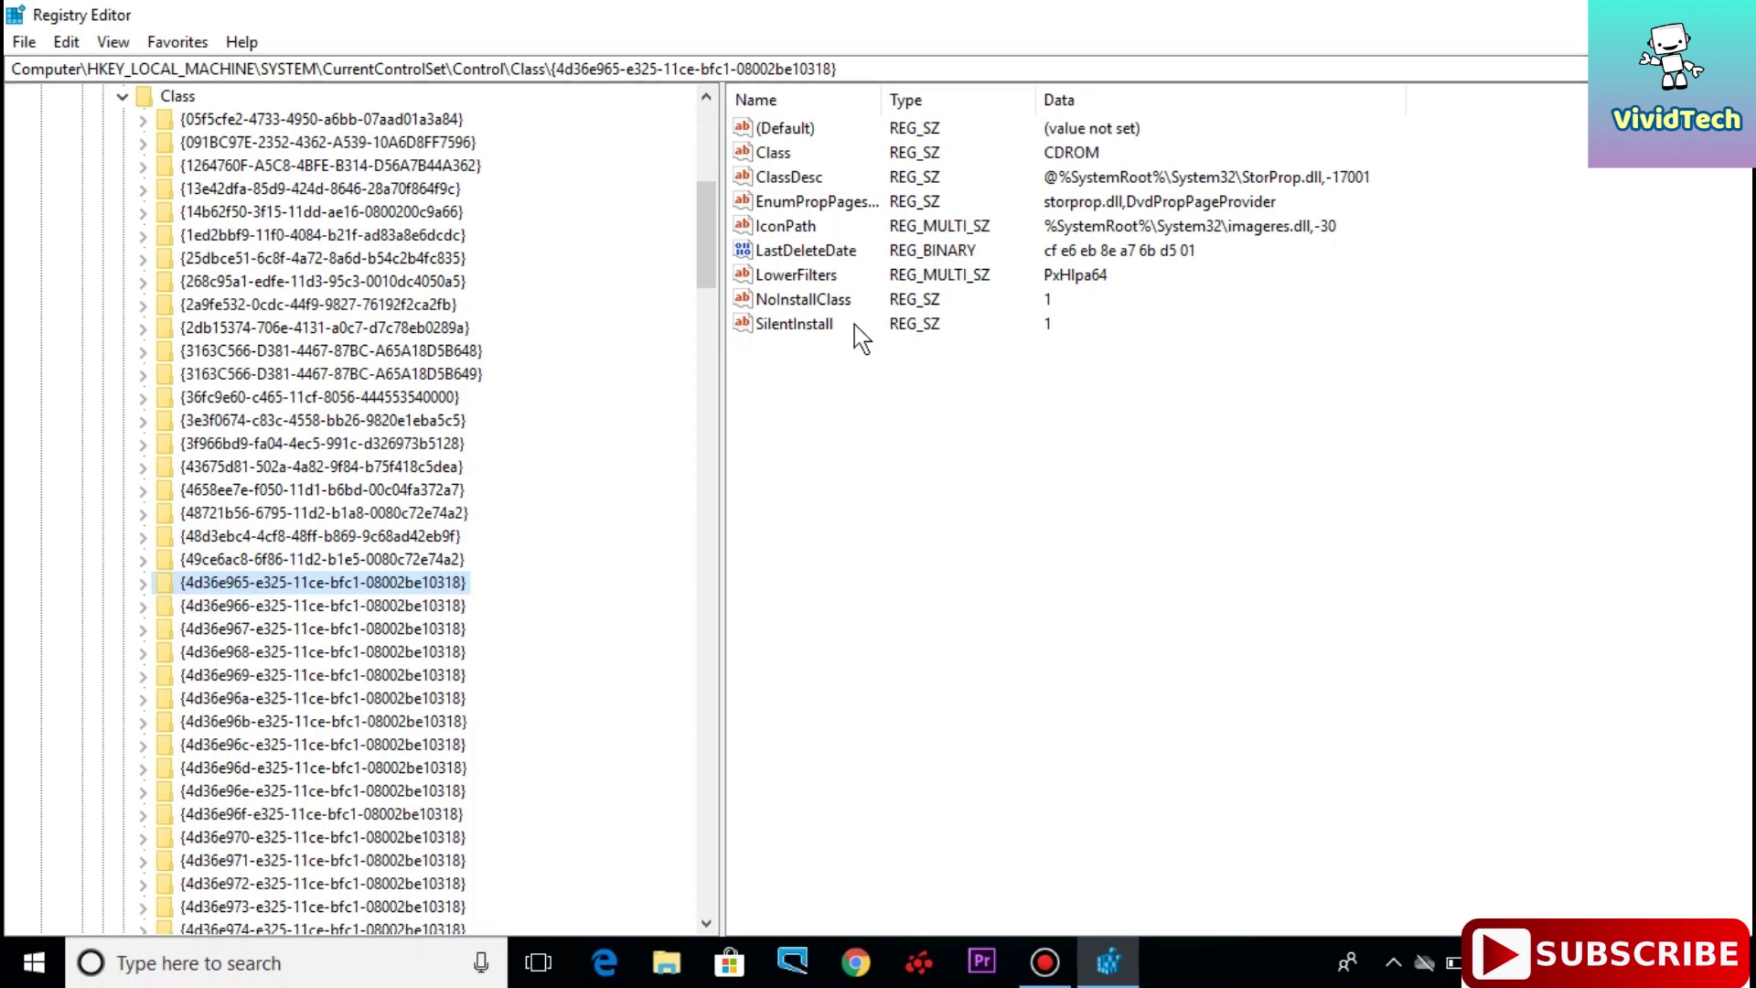
Request deletion of the LowerFilters value in the selected class key, then decline the permanent deletion
click(798, 276)
right_click(797, 276)
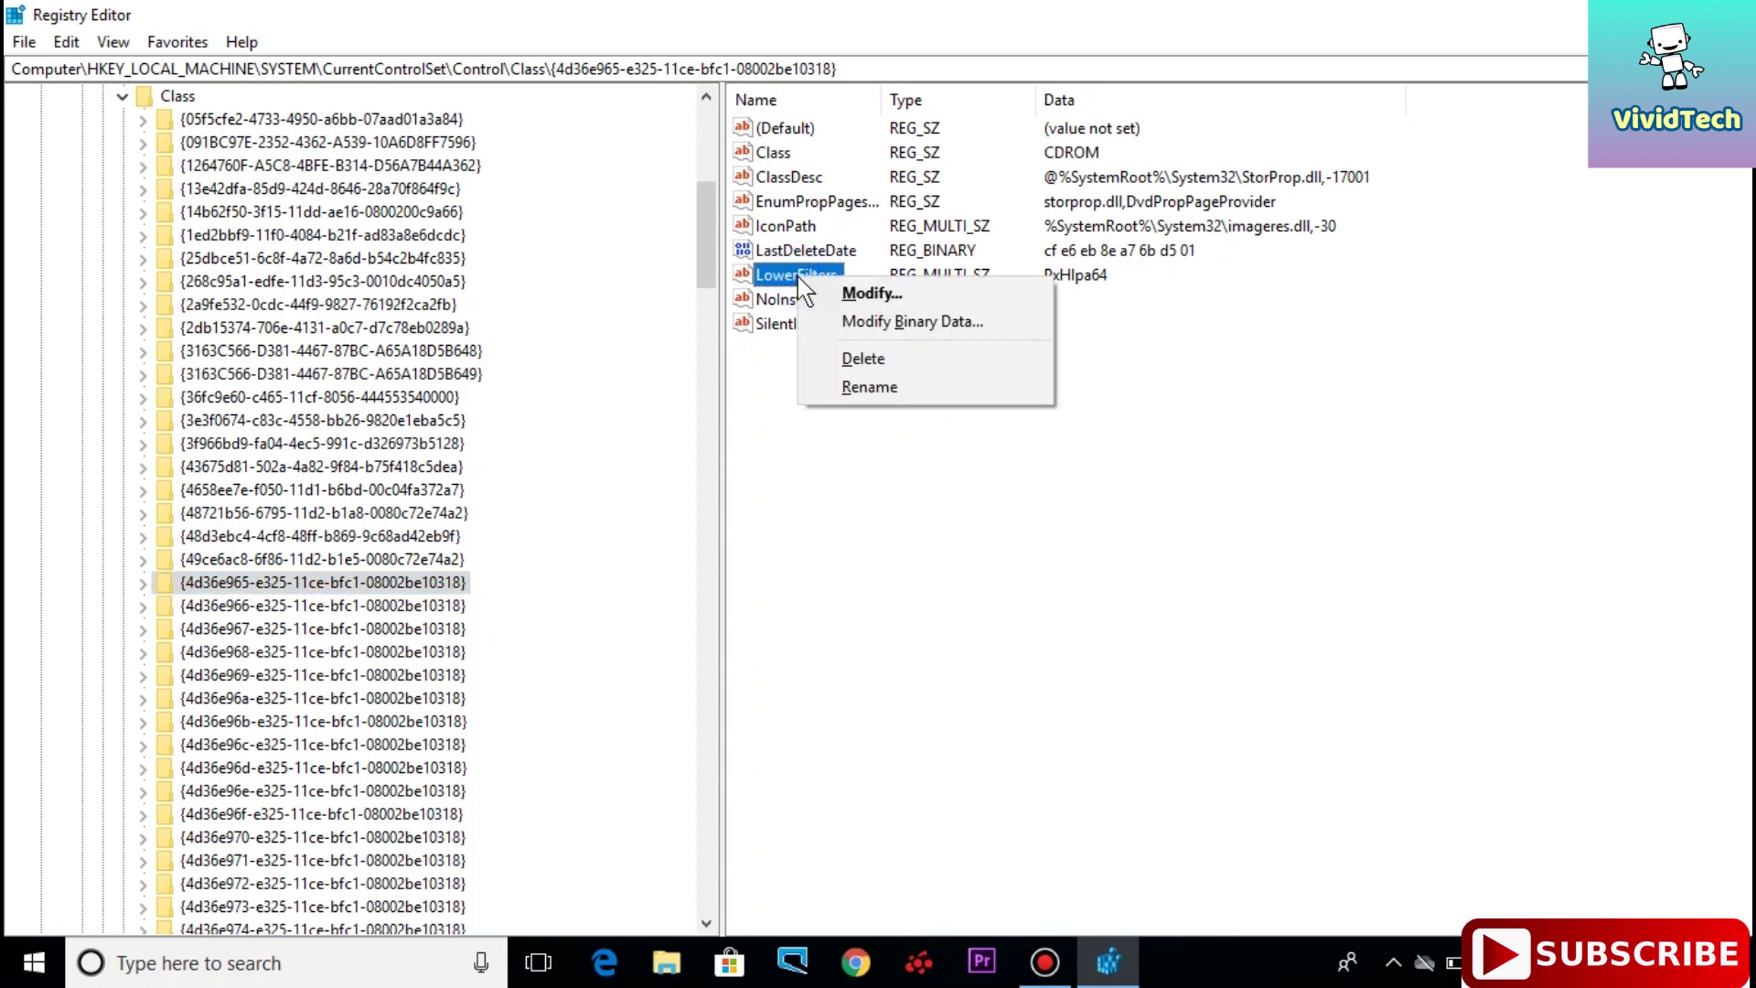
click(852, 353)
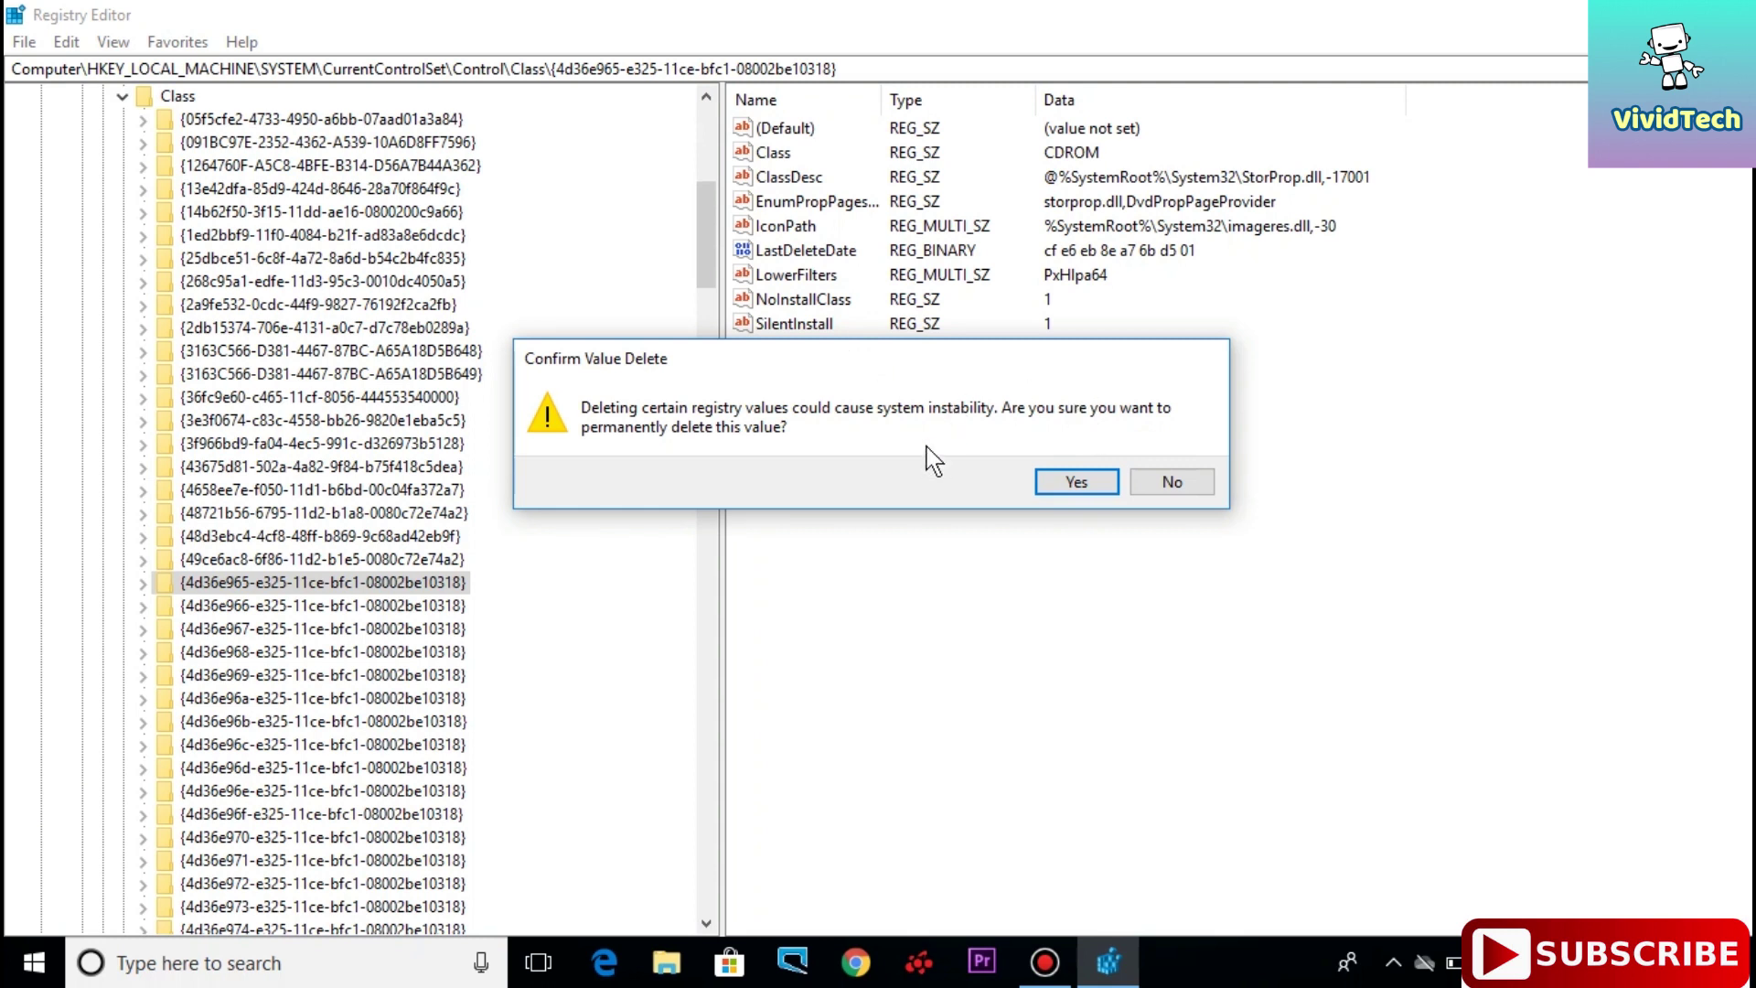
click(1174, 481)
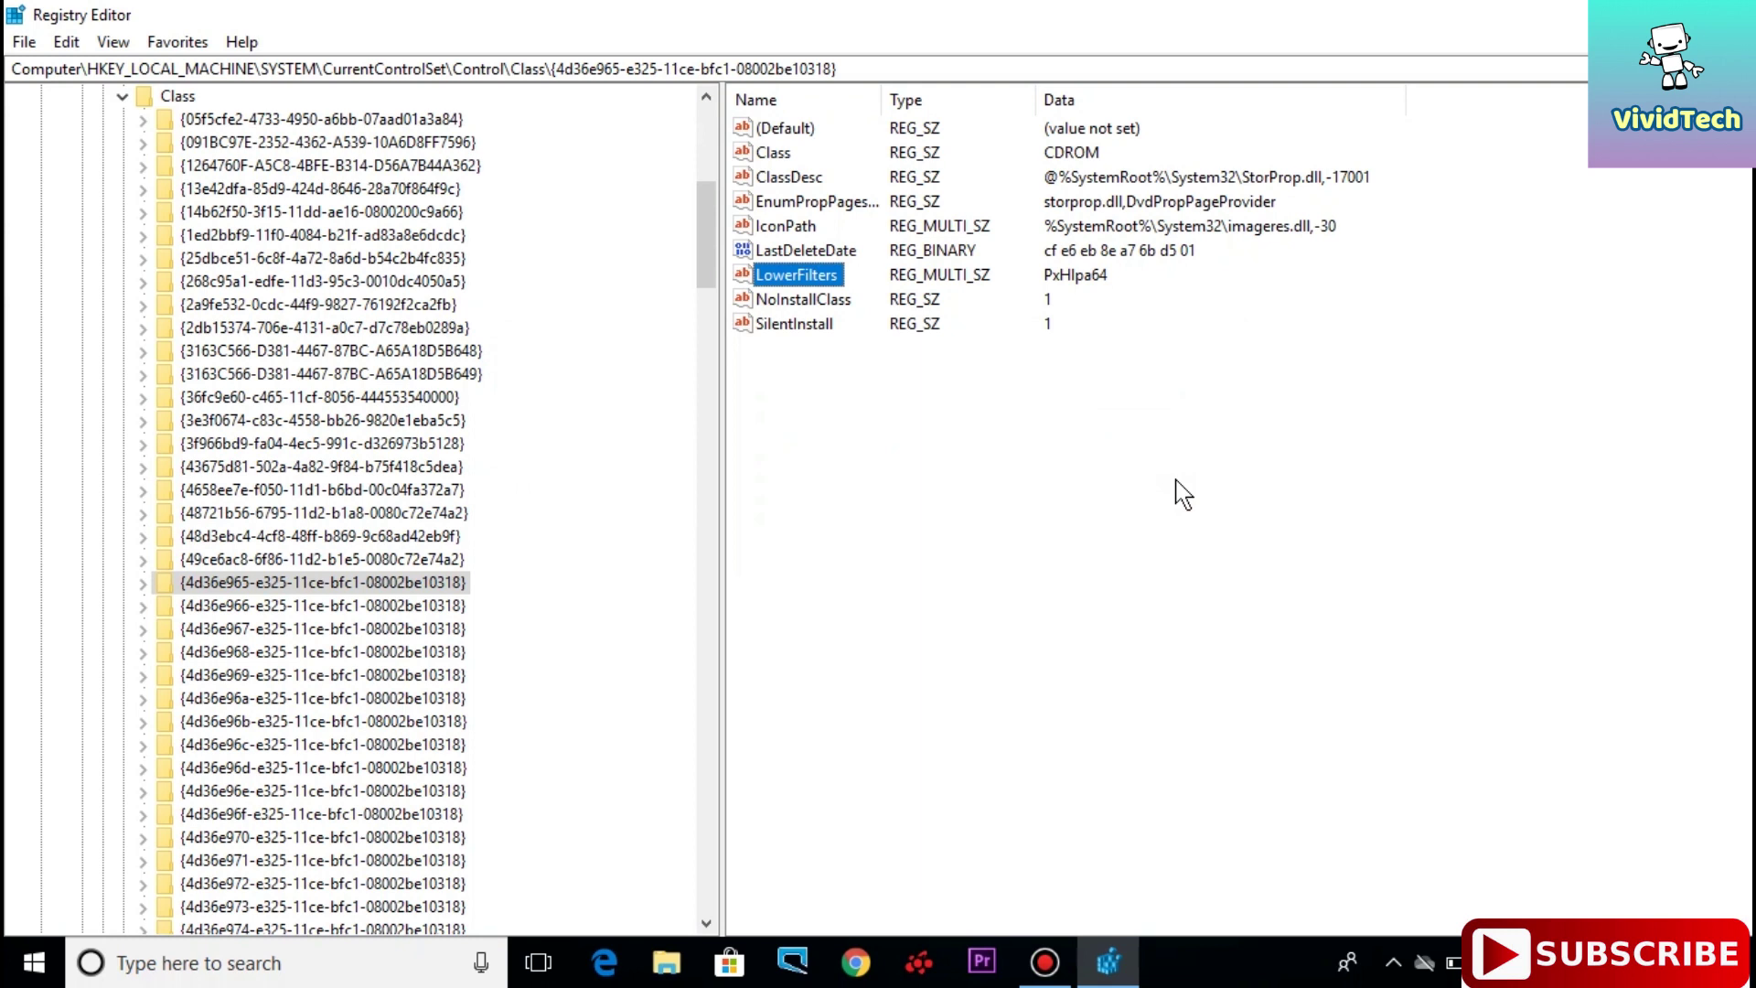